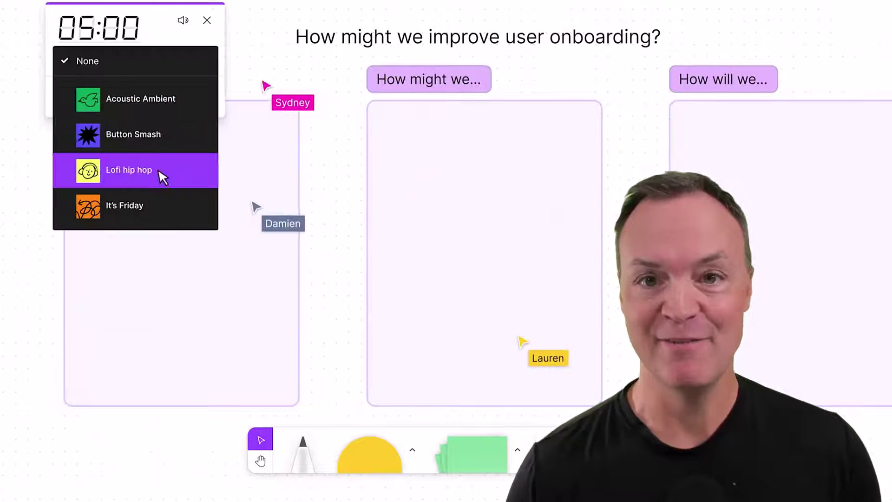
- Start the board timer with Lofi hip hop chosen as its music
{"action": "left_click", "coordinate": [161, 173]}
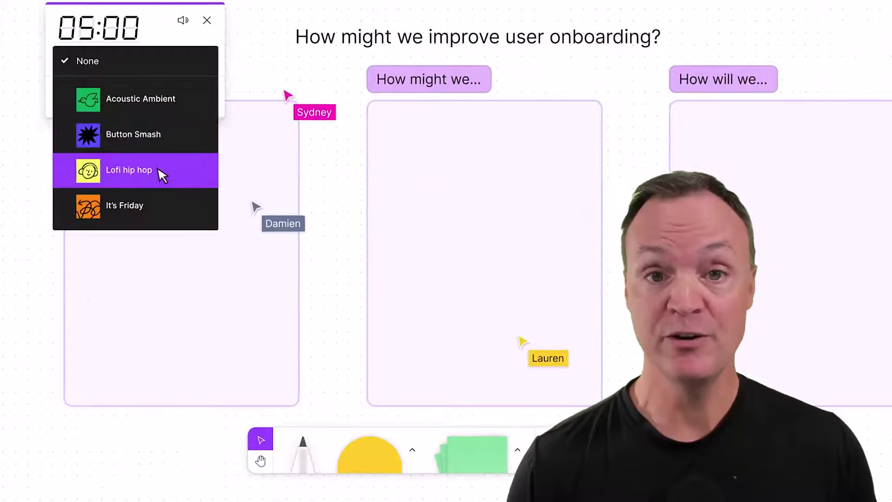
{"action": "left_click", "coordinate": [157, 170]}
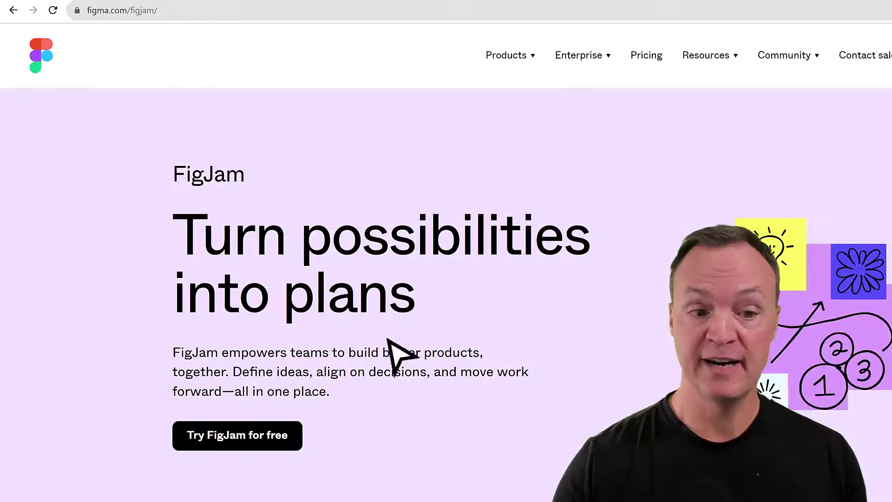
- Start a free FigJam sign-up from the FigJam product page
{"action": "left_click", "coordinate": [284, 439]}
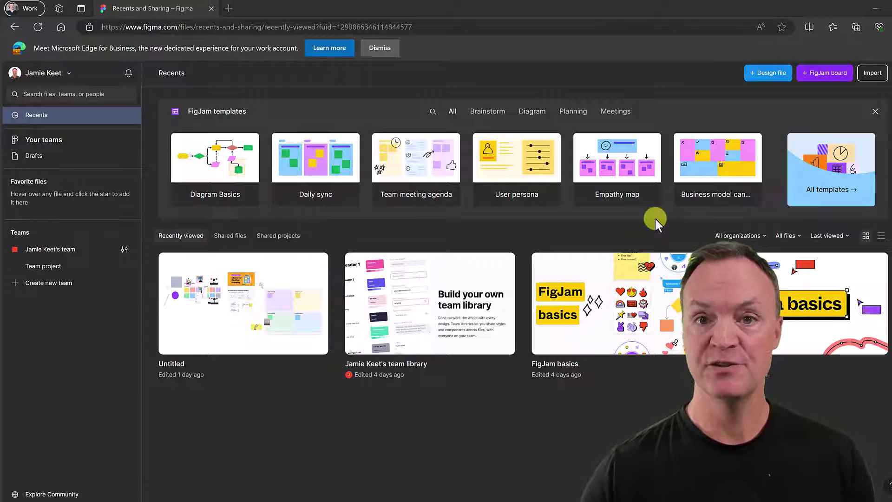
- Create a new untitled FigJam board, dismiss the Edge banner, and return to the file browser
{"action": "left_click", "coordinate": [826, 73]}
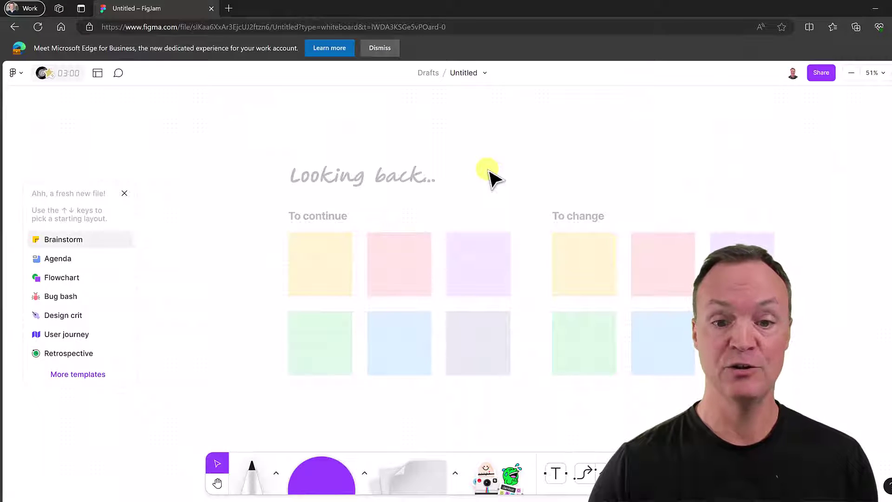
{"action": "left_click", "coordinate": [381, 49]}
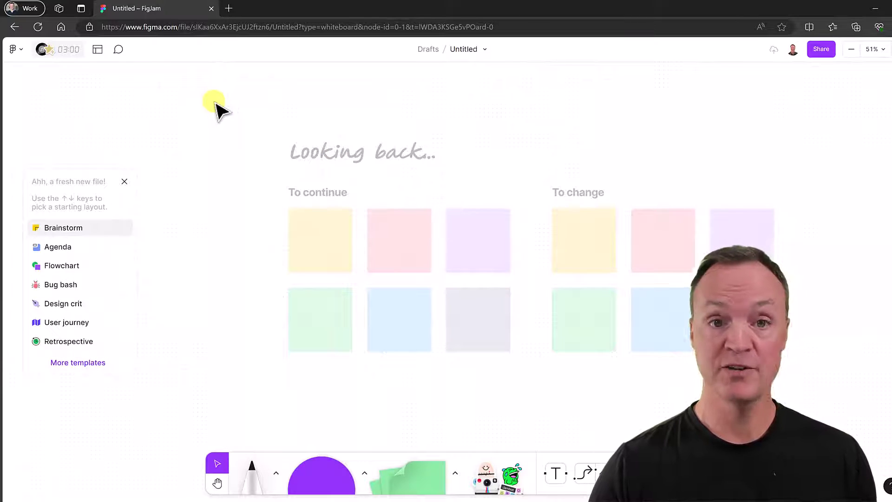
{"action": "left_click", "coordinate": [17, 49]}
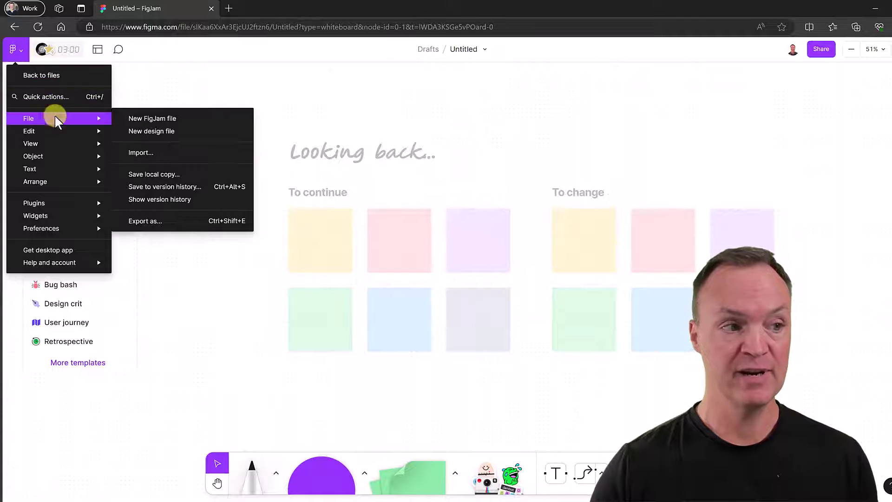
{"action": "left_click", "coordinate": [58, 77]}
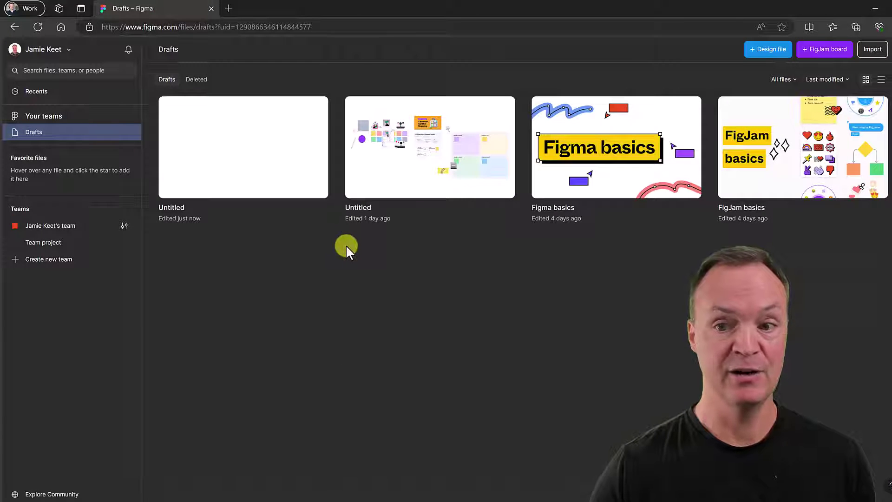
- Reopen the new Untitled board from Drafts and rename it to 'Example'
{"action": "mouse_move", "coordinate": [276, 187]}
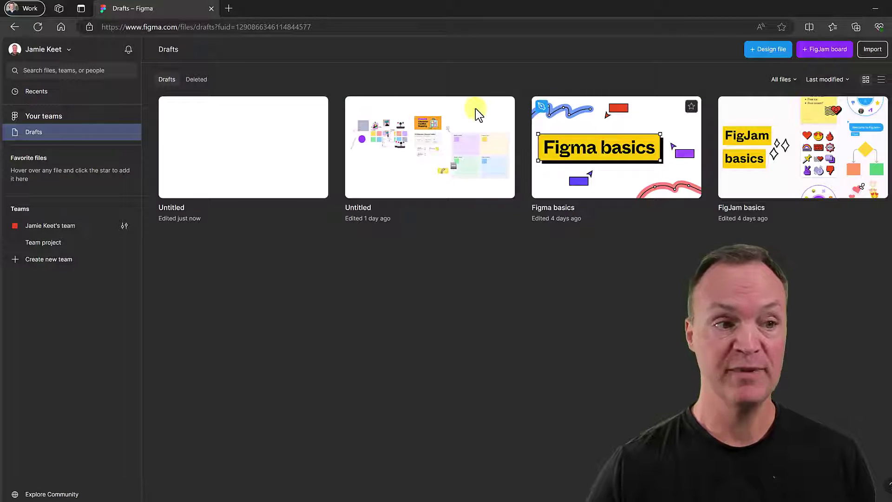
{"action": "mouse_move", "coordinate": [324, 126]}
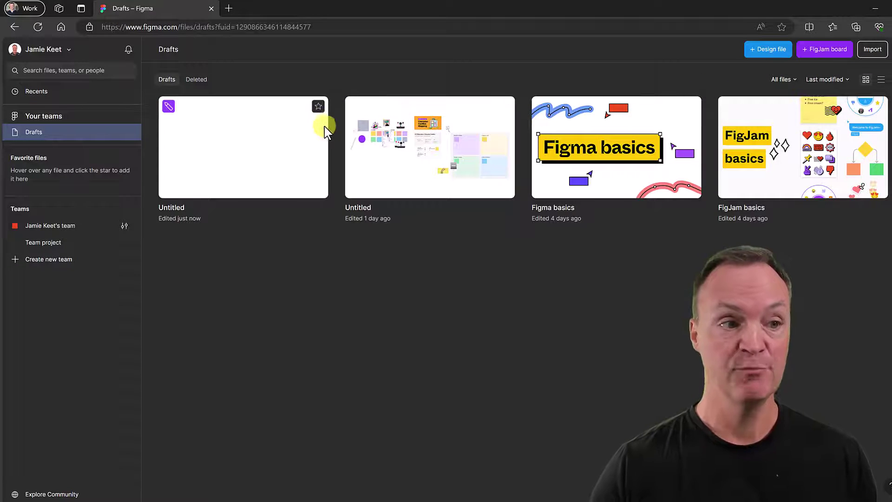
{"action": "double_click", "coordinate": [261, 155]}
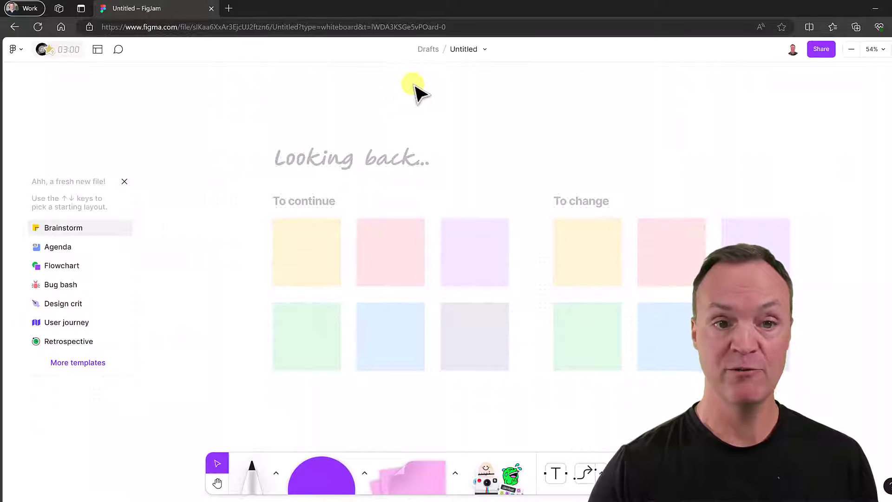
{"action": "left_click", "coordinate": [461, 49]}
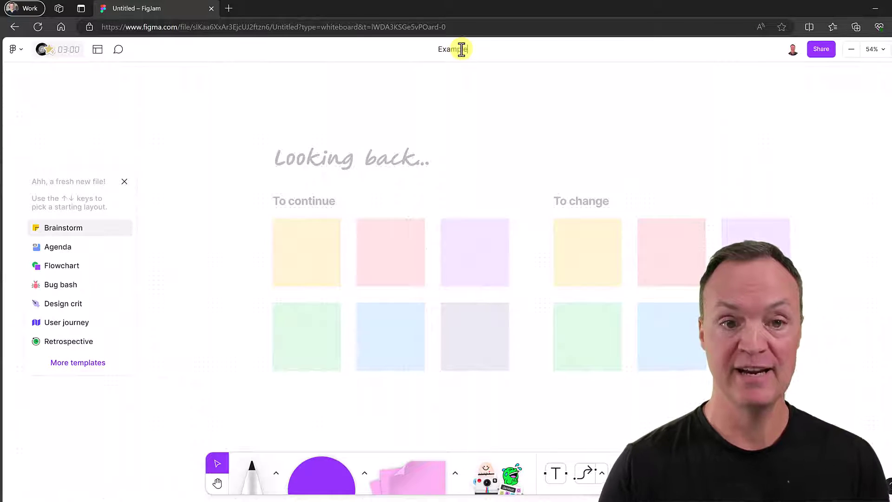
{"action": "key", "text": "Return"}
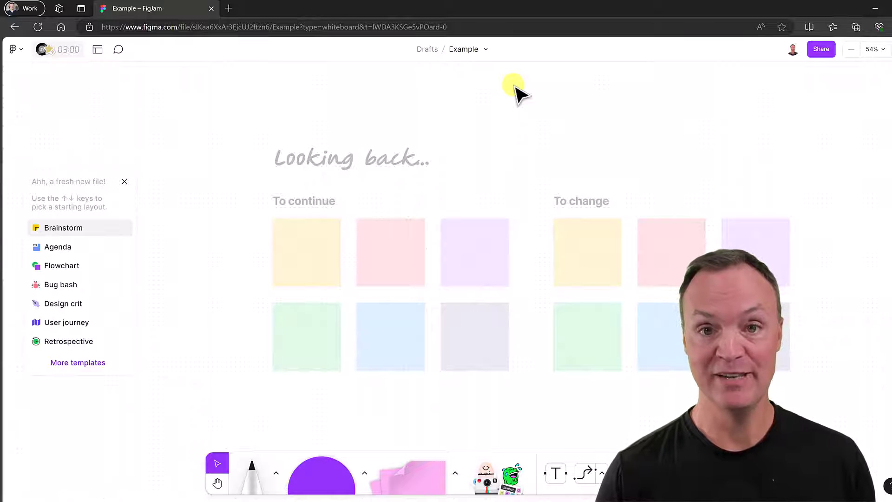
{"action": "key", "text": "Down"}
{"action": "key", "text": "Down"}
{"action": "key", "text": "Down"}
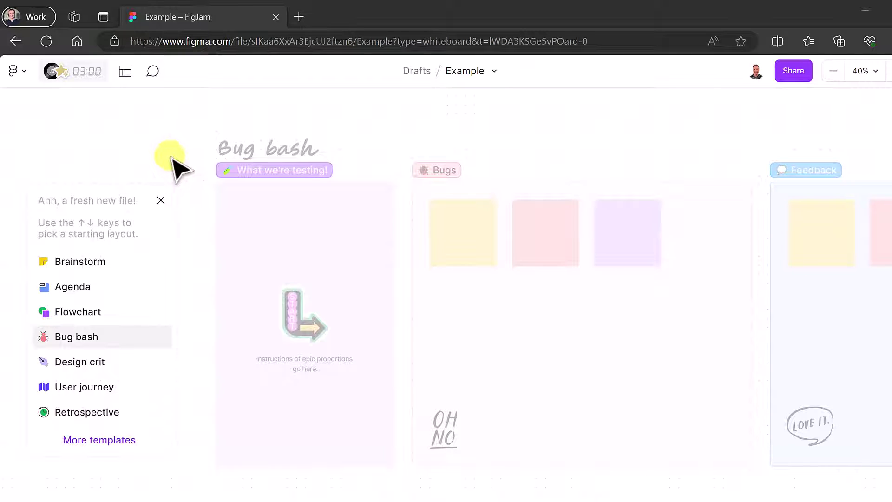
{"action": "left_click", "coordinate": [19, 71]}
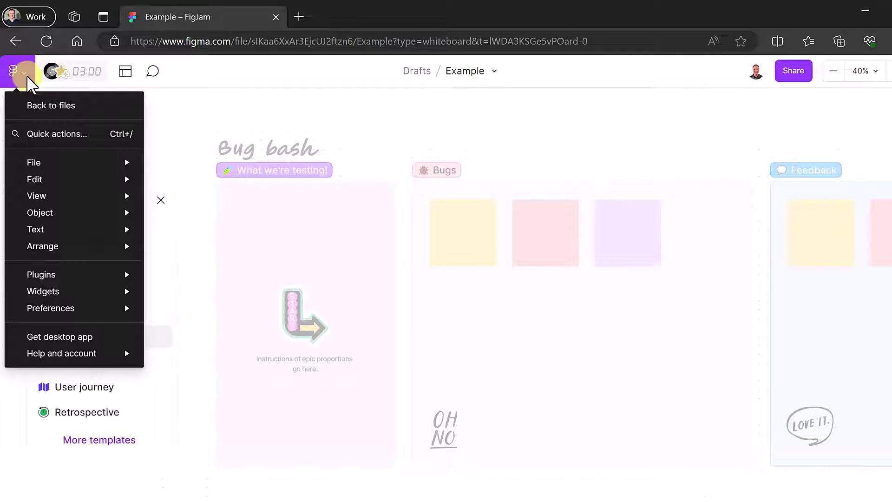
{"action": "mouse_move", "coordinate": [77, 163]}
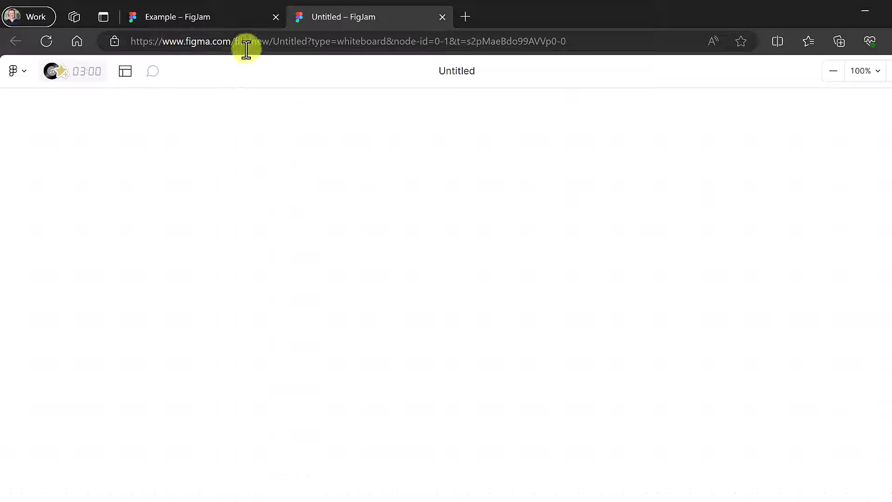
{"action": "left_click", "coordinate": [213, 17]}
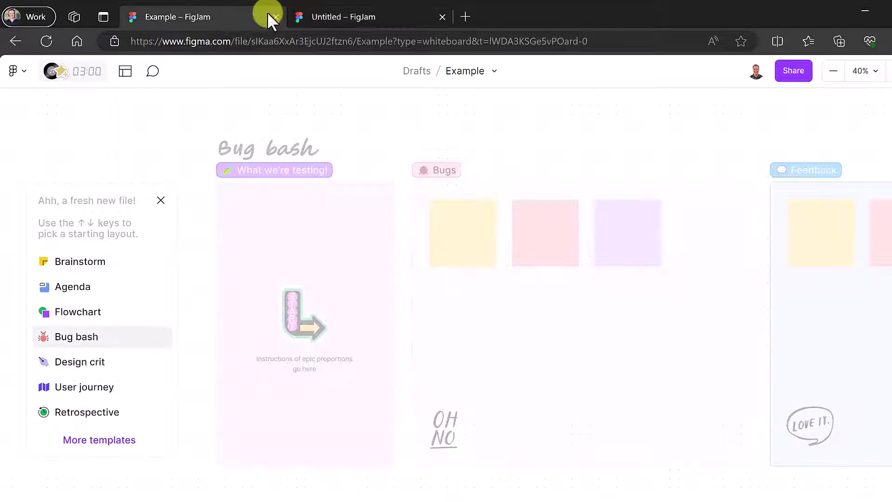
{"action": "left_click", "coordinate": [336, 19]}
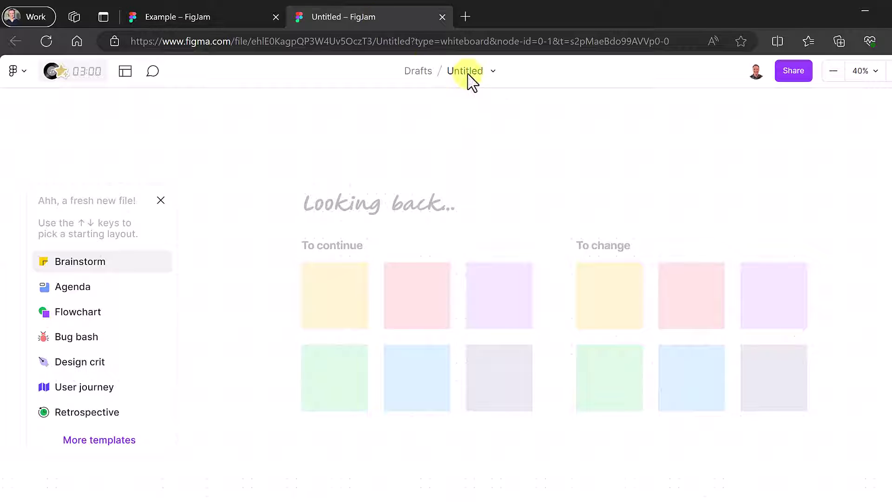
{"action": "left_click", "coordinate": [441, 16]}
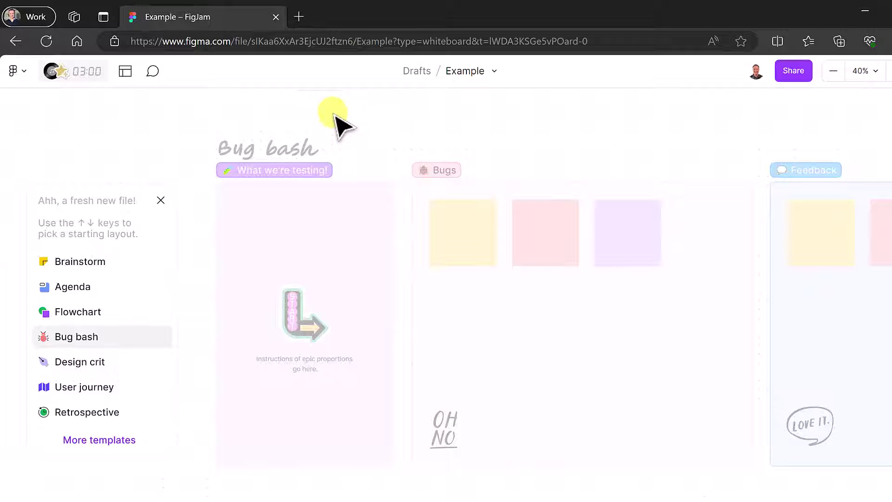
{"action": "left_click", "coordinate": [21, 72]}
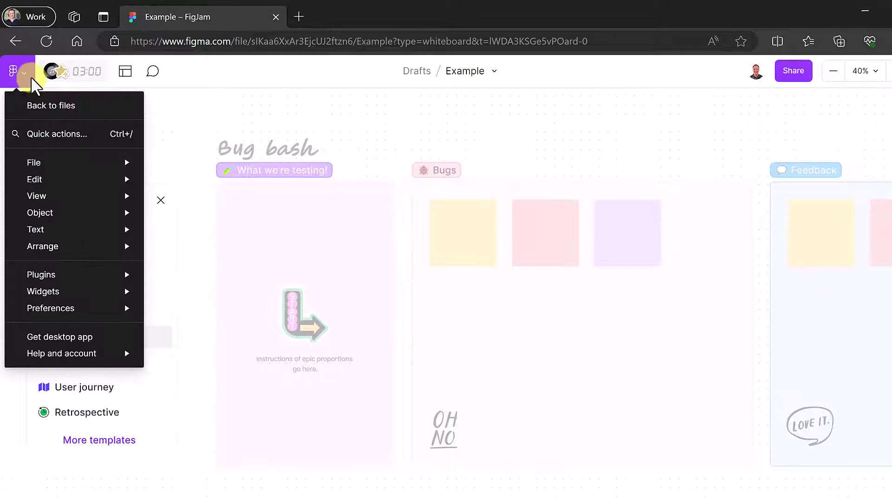
{"action": "mouse_move", "coordinate": [57, 227]}
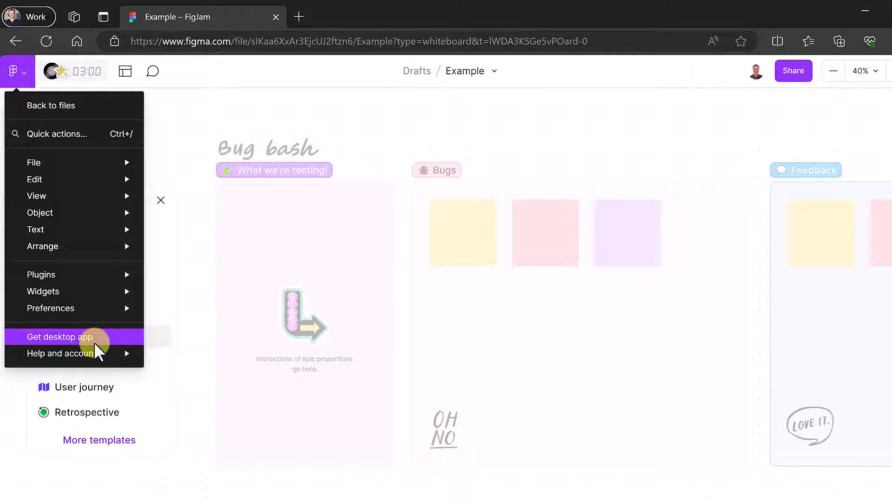
{"action": "left_click", "coordinate": [215, 88]}
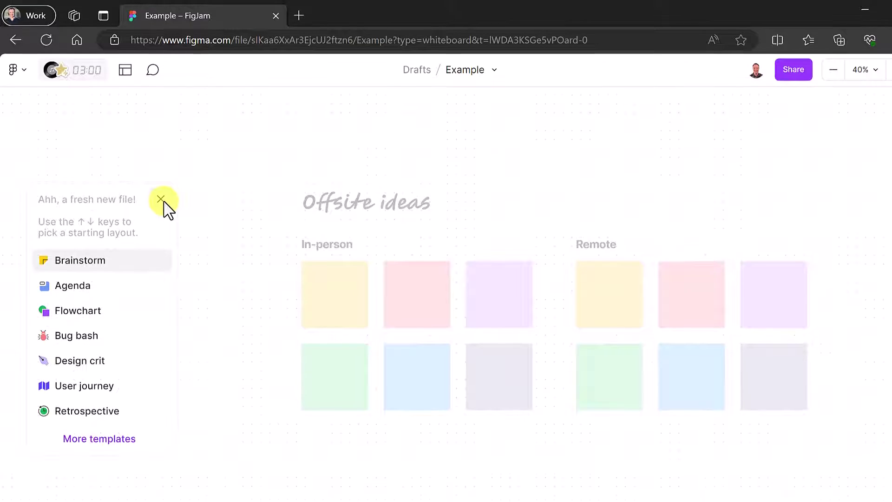
- Dismiss the starting-layout suggestions, then glance at the template library and close it
{"action": "left_click", "coordinate": [161, 200]}
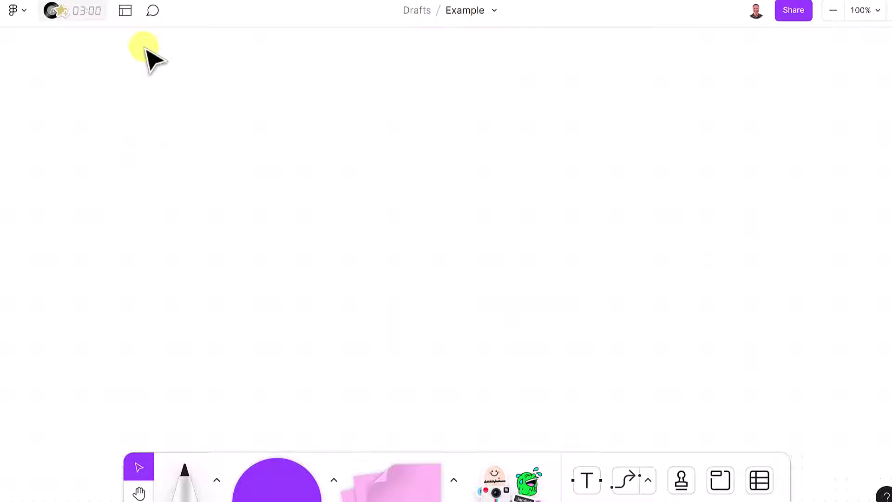
{"action": "left_click", "coordinate": [125, 11]}
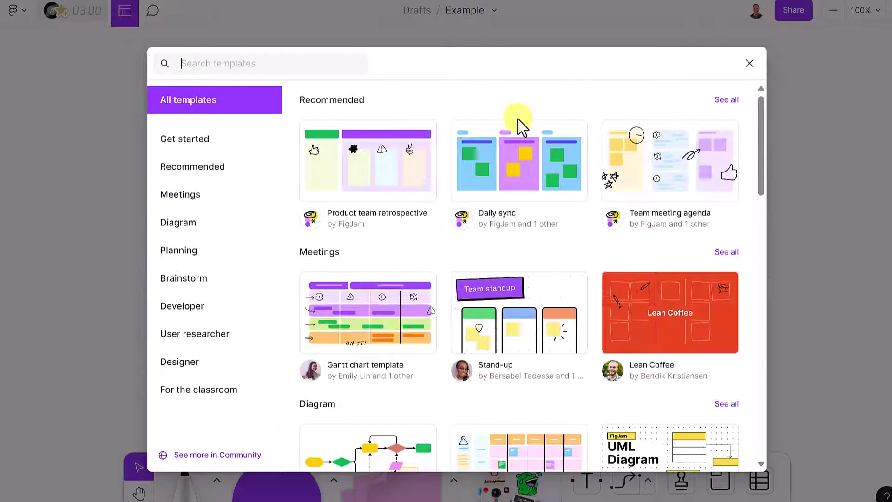
{"action": "left_click", "coordinate": [749, 64]}
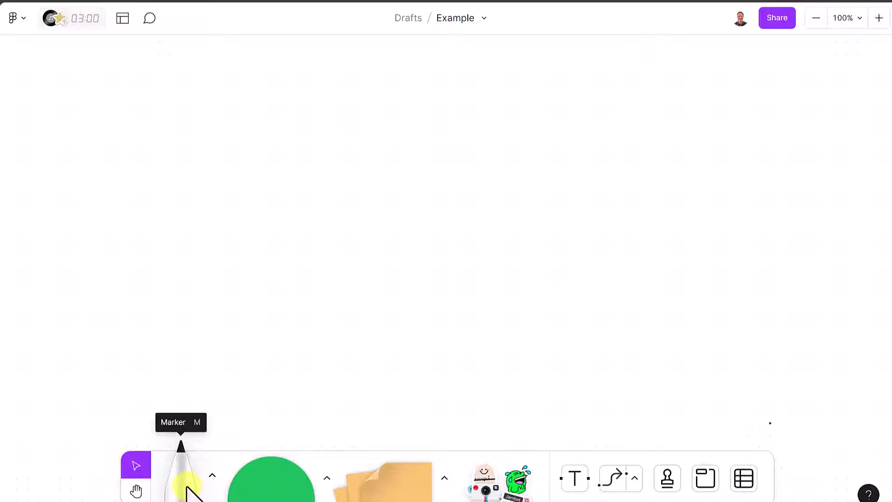
- Draw a thick red marker face: a circle with two eyes
{"action": "left_click", "coordinate": [188, 490]}
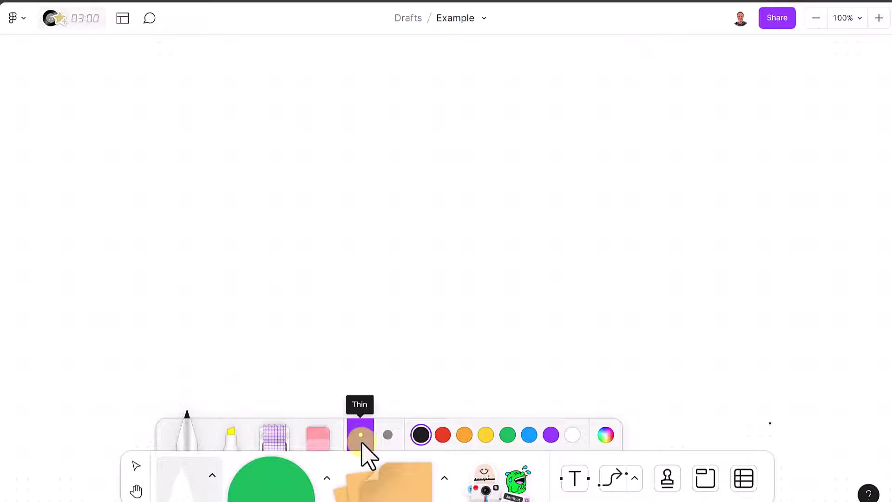
{"action": "left_click", "coordinate": [387, 439]}
{"action": "left_click", "coordinate": [443, 436]}
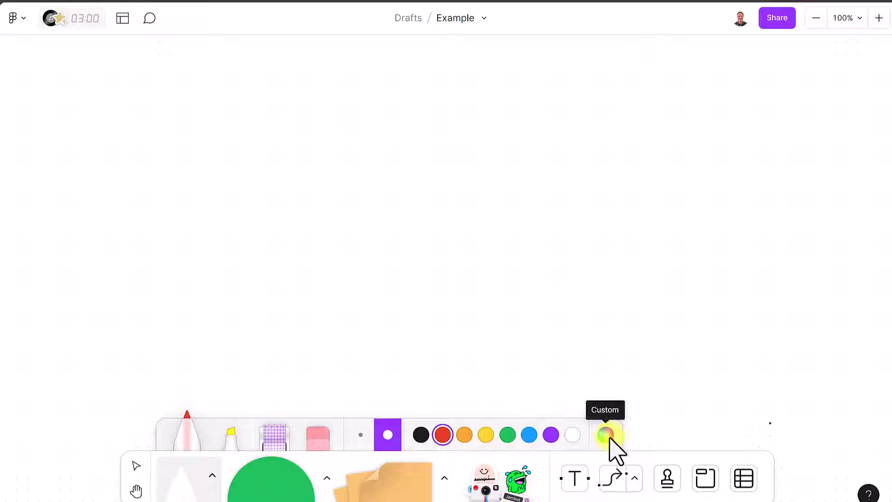
{"action": "mouse_move", "coordinate": [355, 156]}
{"action": "left_mouse_down"}
{"action": "mouse_move", "coordinate": [427, 195]}
{"action": "mouse_move", "coordinate": [354, 155]}
{"action": "left_mouse_up"}
{"action": "left_click_drag", "start_coordinate": [336, 197], "coordinate": [376, 193]}
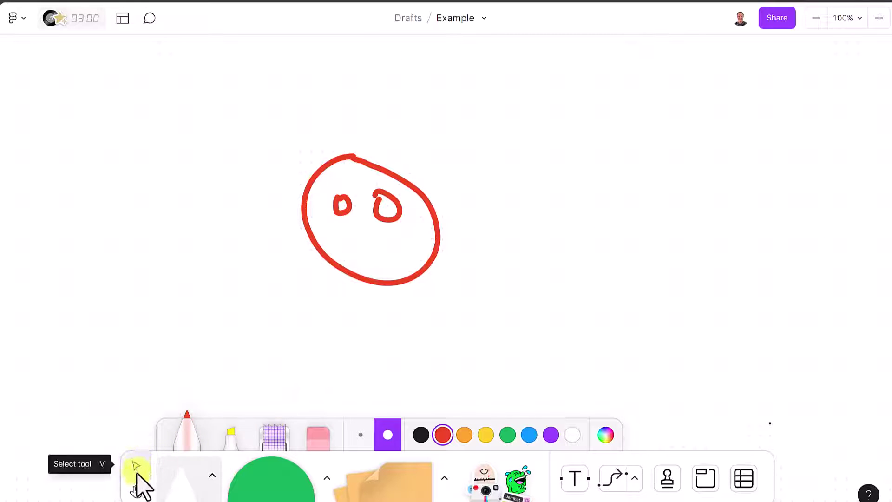
- Recolour the whole face drawing green with thin strokes, then deselect it
{"action": "left_click", "coordinate": [136, 466]}
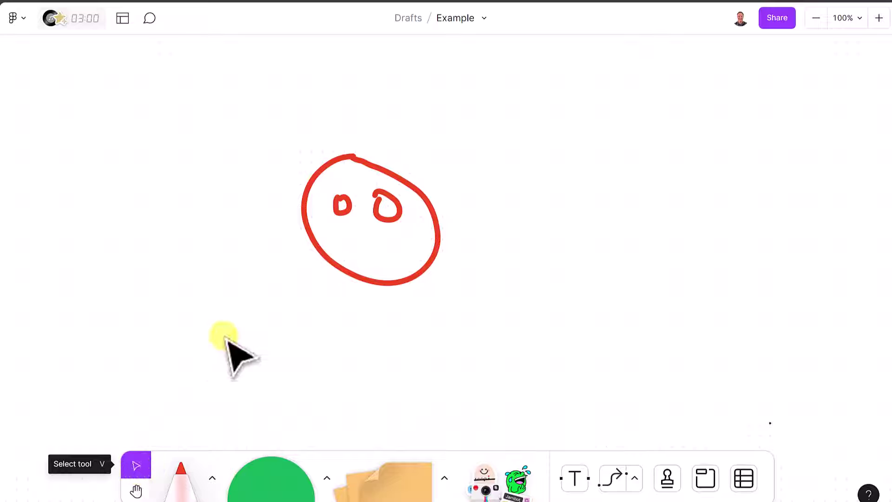
{"action": "mouse_move", "coordinate": [255, 104]}
{"action": "left_mouse_down"}
{"action": "mouse_move", "coordinate": [257, 143]}
{"action": "mouse_move", "coordinate": [468, 322]}
{"action": "mouse_move", "coordinate": [500, 336]}
{"action": "left_mouse_up"}
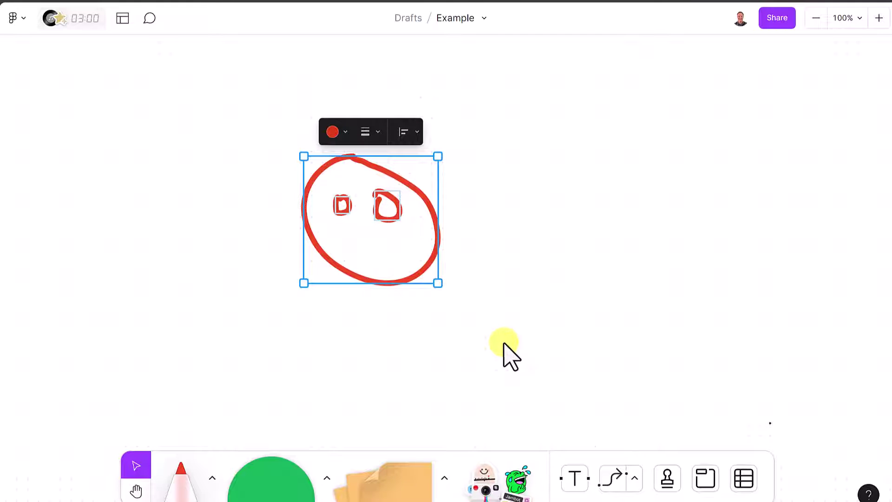
{"action": "left_click", "coordinate": [335, 132]}
{"action": "left_click", "coordinate": [357, 77]}
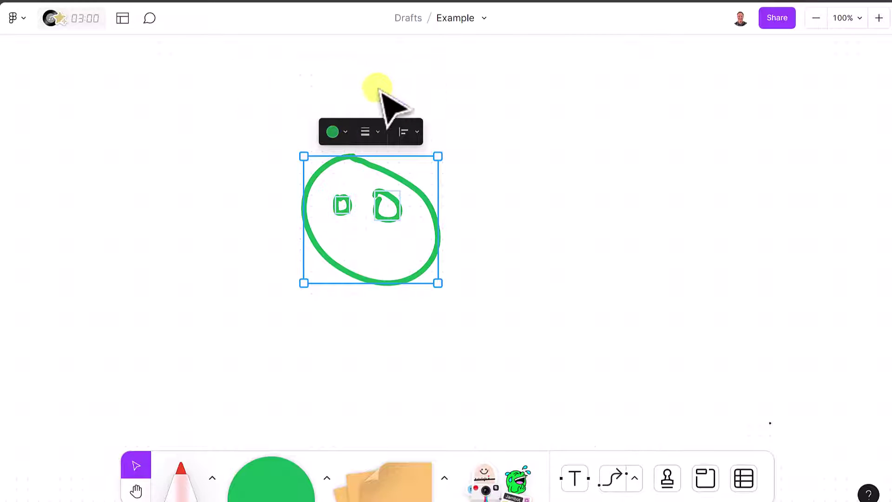
{"action": "left_click", "coordinate": [379, 128]}
{"action": "left_click", "coordinate": [355, 102]}
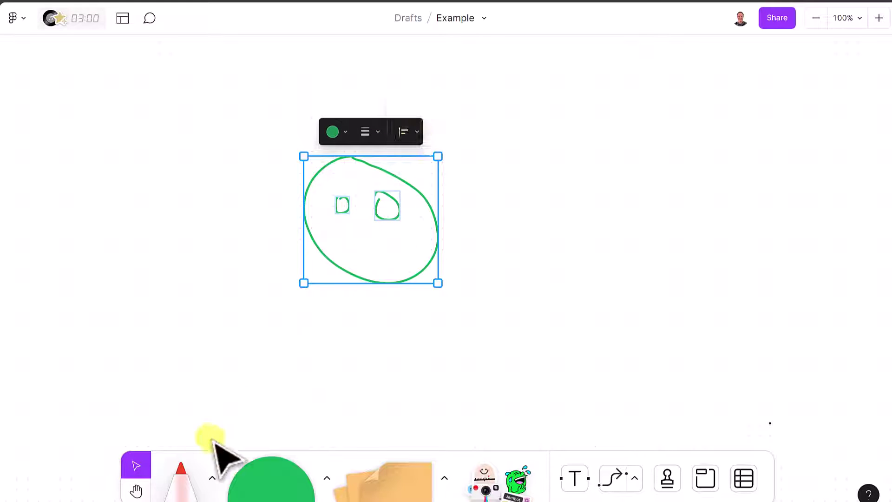
{"action": "left_click", "coordinate": [135, 490]}
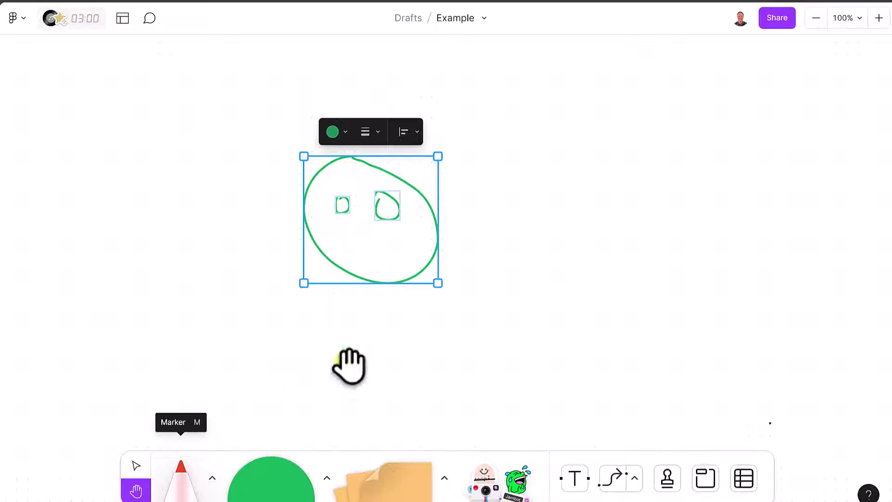
{"action": "mouse_move", "coordinate": [519, 231]}
{"action": "left_mouse_down"}
{"action": "mouse_move", "coordinate": [555, 226]}
{"action": "mouse_move", "coordinate": [583, 245]}
{"action": "mouse_move", "coordinate": [518, 196]}
{"action": "mouse_move", "coordinate": [455, 239]}
{"action": "mouse_move", "coordinate": [547, 197]}
{"action": "mouse_move", "coordinate": [629, 217]}
{"action": "mouse_move", "coordinate": [567, 243]}
{"action": "mouse_move", "coordinate": [611, 227]}
{"action": "left_mouse_up"}
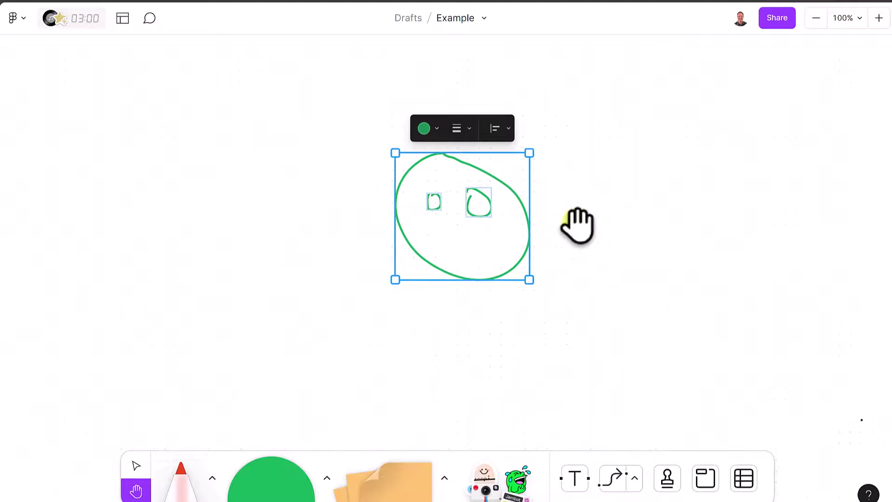
{"action": "left_click", "coordinate": [137, 466]}
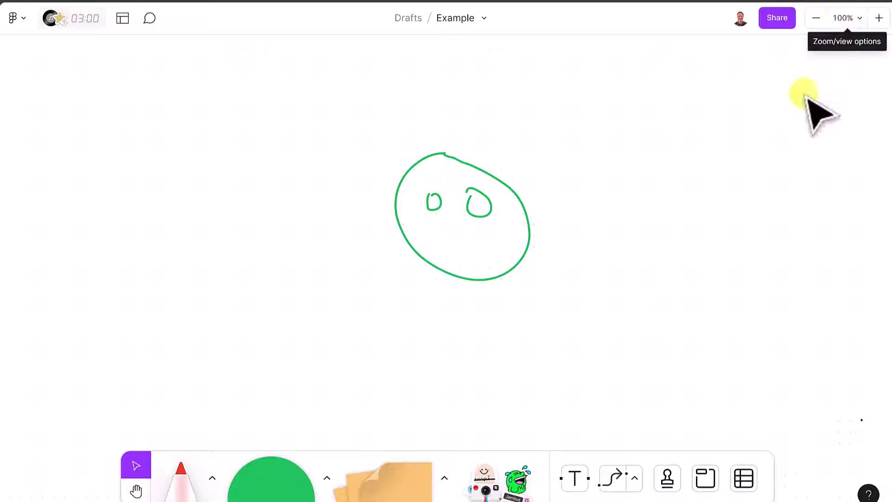
- Zoom out, then zoom in to 200% and pan to centre the green face
{"action": "left_click", "coordinate": [816, 19]}
{"action": "left_click", "coordinate": [816, 19]}
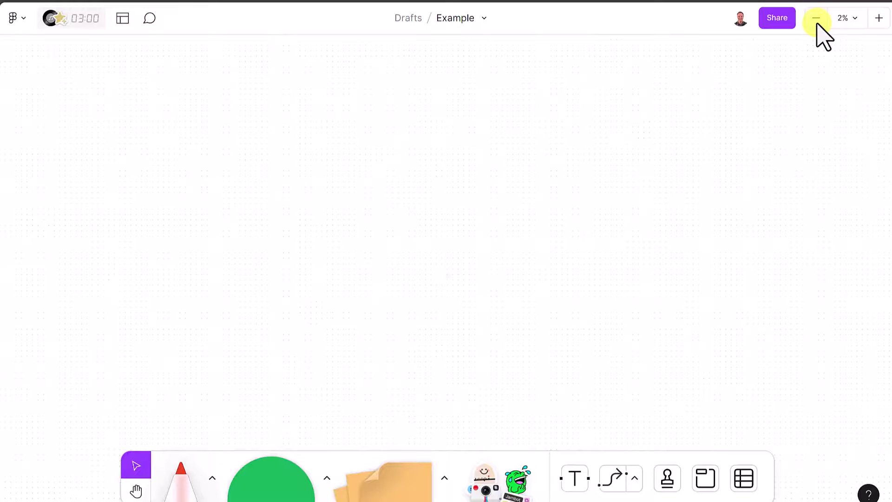
{"action": "left_click", "coordinate": [881, 25]}
{"action": "left_click", "coordinate": [881, 24]}
{"action": "left_click", "coordinate": [880, 24]}
{"action": "left_click", "coordinate": [881, 24]}
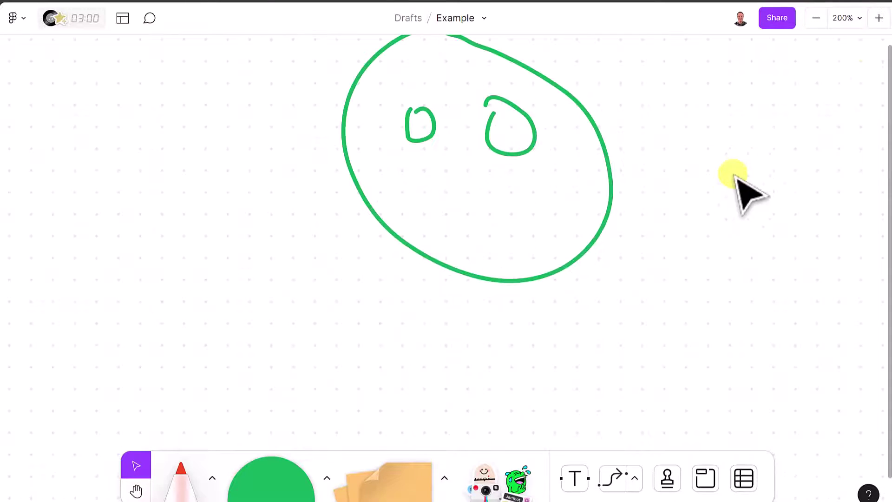
{"action": "left_click", "coordinate": [135, 490]}
{"action": "scroll", "coordinate": [274, 239], "scroll_direction": "up", "scroll_amount": 3}
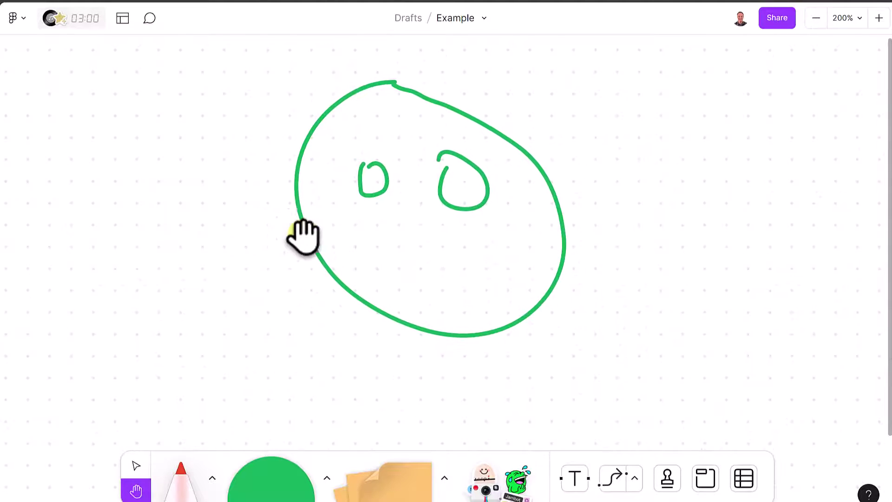
- Erase the face's outer outline and both eyes with the Eraser
{"action": "left_click", "coordinate": [188, 487]}
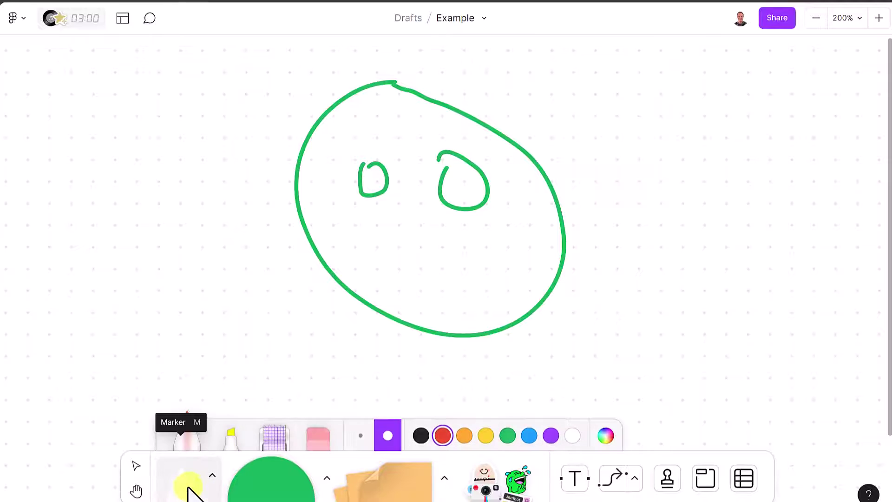
{"action": "left_click", "coordinate": [323, 432]}
{"action": "left_click_drag", "start_coordinate": [350, 305], "coordinate": [361, 302]}
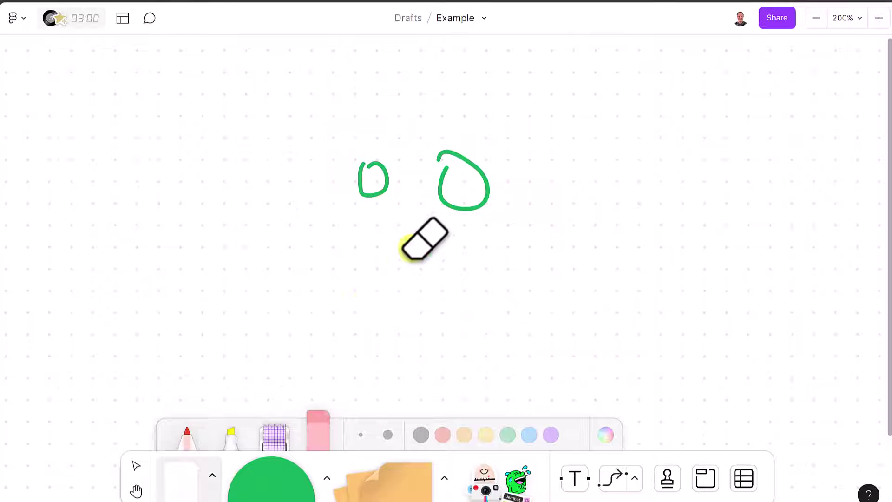
{"action": "left_click_drag", "start_coordinate": [446, 213], "coordinate": [450, 204]}
{"action": "left_click_drag", "start_coordinate": [368, 189], "coordinate": [372, 199]}
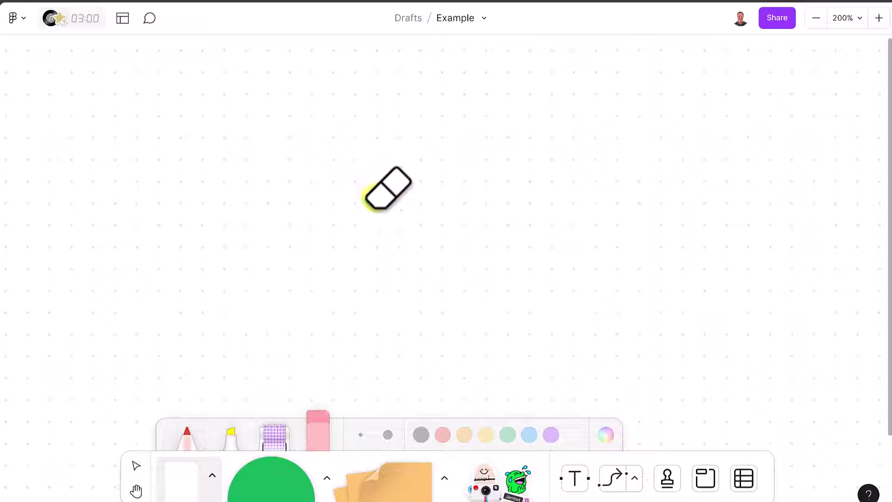
- Lay a green-and-yellow striped washi tape strip across the board
{"action": "left_click", "coordinate": [274, 439]}
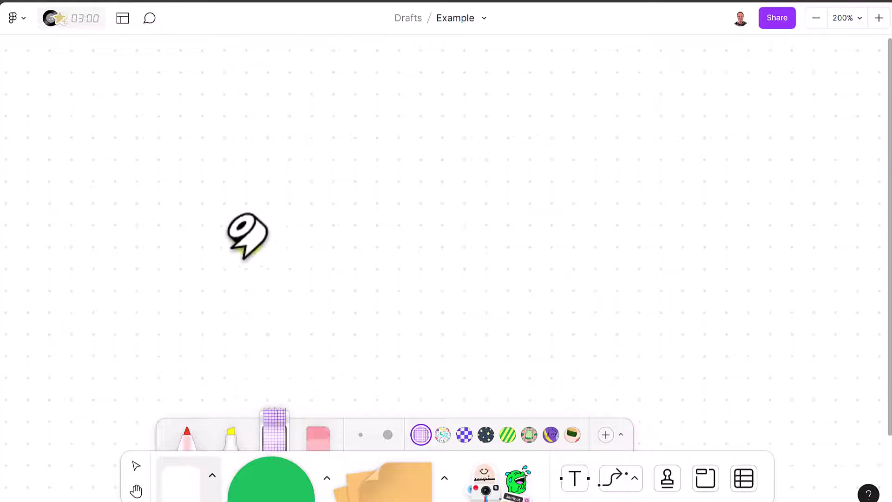
{"action": "left_click", "coordinate": [507, 435]}
{"action": "left_click_drag", "start_coordinate": [261, 232], "coordinate": [416, 274]}
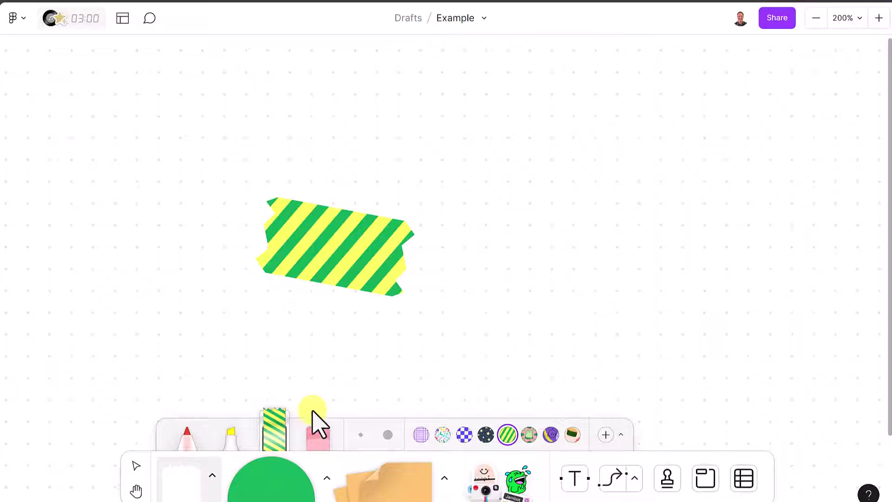
- At 100% zoom, add a purple parallelogram shape above-left of the tape
{"action": "left_click", "coordinate": [137, 466]}
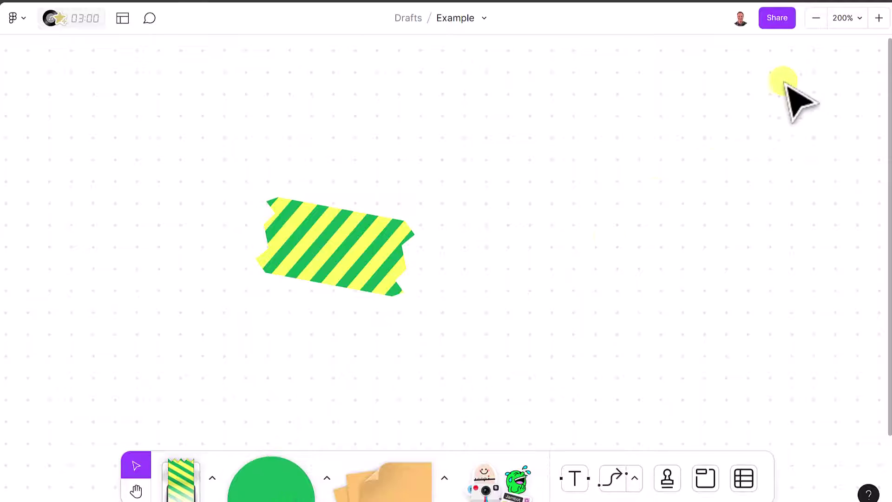
{"action": "left_click", "coordinate": [816, 18]}
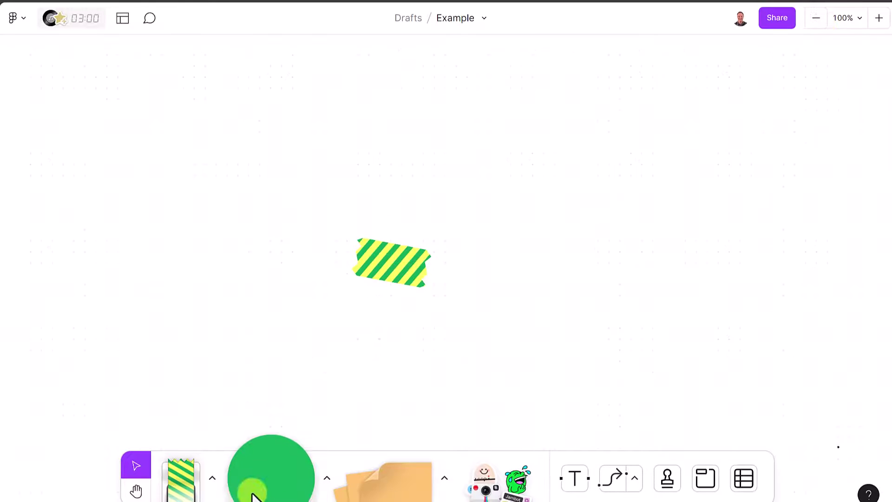
{"action": "left_click_drag", "start_coordinate": [272, 490], "coordinate": [236, 183]}
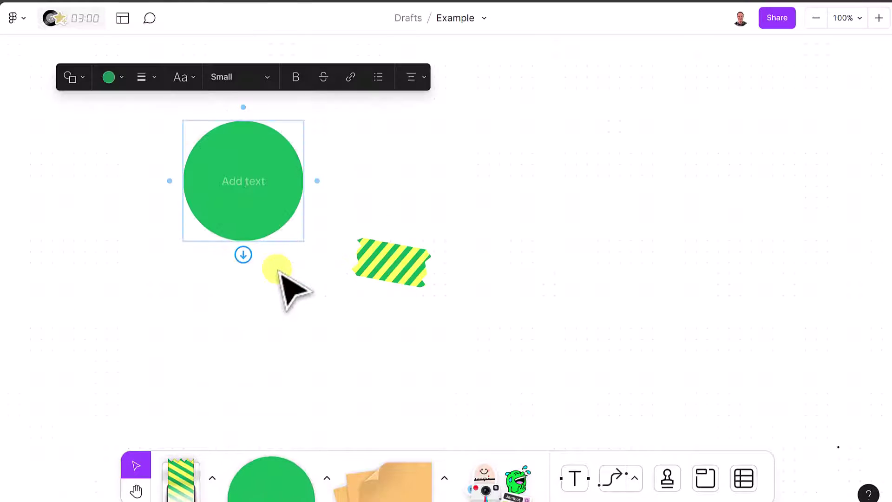
{"action": "left_click", "coordinate": [84, 77]}
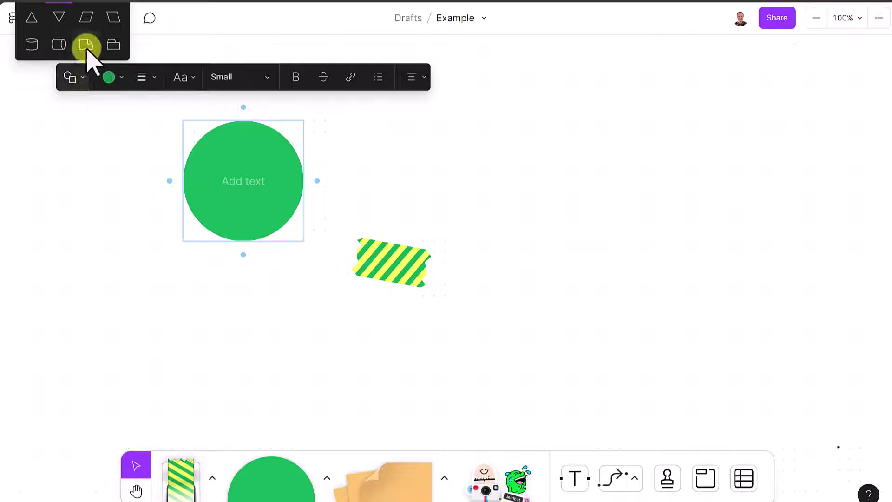
{"action": "left_click", "coordinate": [114, 18]}
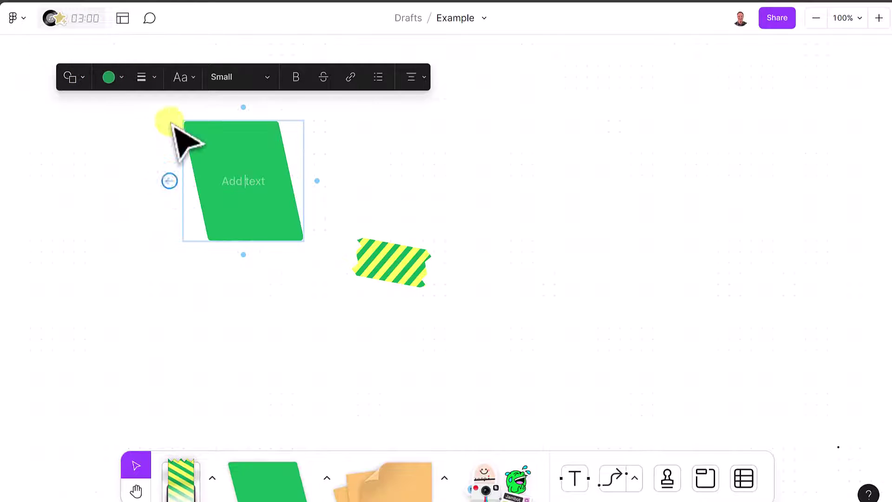
{"action": "left_click", "coordinate": [110, 77]}
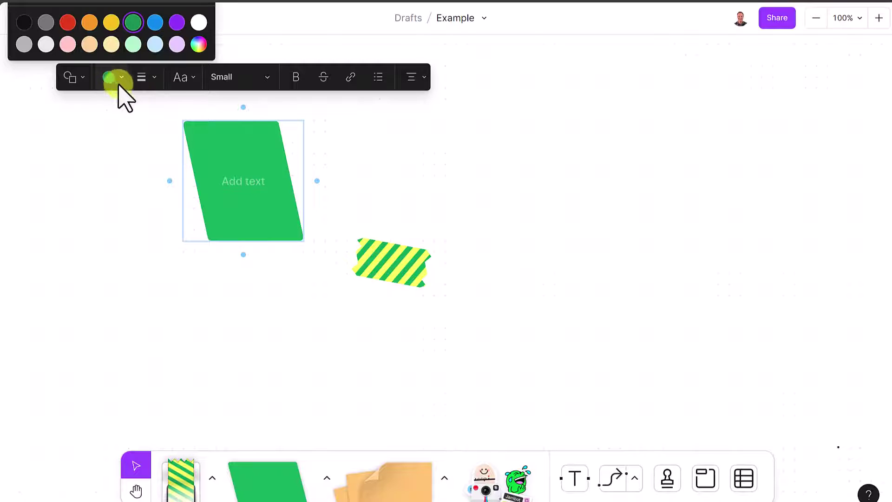
{"action": "left_click", "coordinate": [178, 24]}
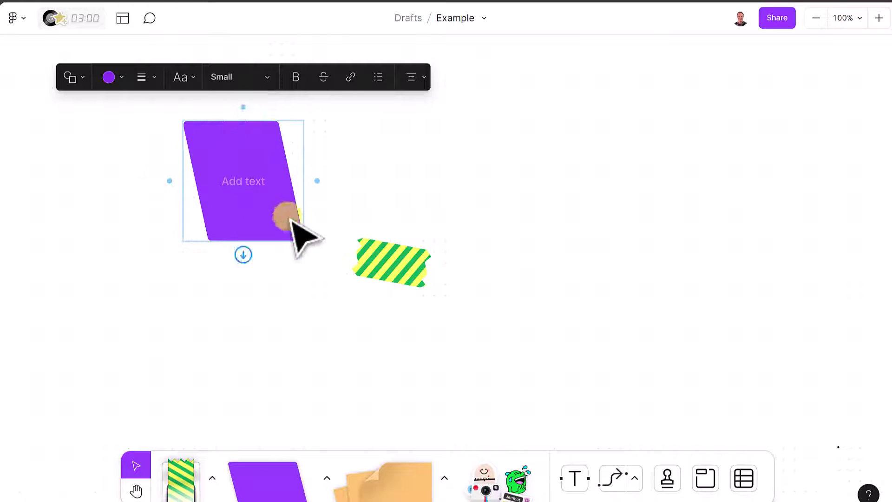
- Connect the parallelogram by arrow to a new green rounded square
{"action": "left_click_drag", "start_coordinate": [317, 181], "coordinate": [451, 181]}
{"action": "left_click", "coordinate": [440, 159]}
{"action": "left_click", "coordinate": [362, 77]}
{"action": "left_click", "coordinate": [382, 137]}
- Label the green rounded square 'Hello', then dismiss the link box and deselect
{"action": "left_click", "coordinate": [500, 180]}
{"action": "type", "text": "Hello"}
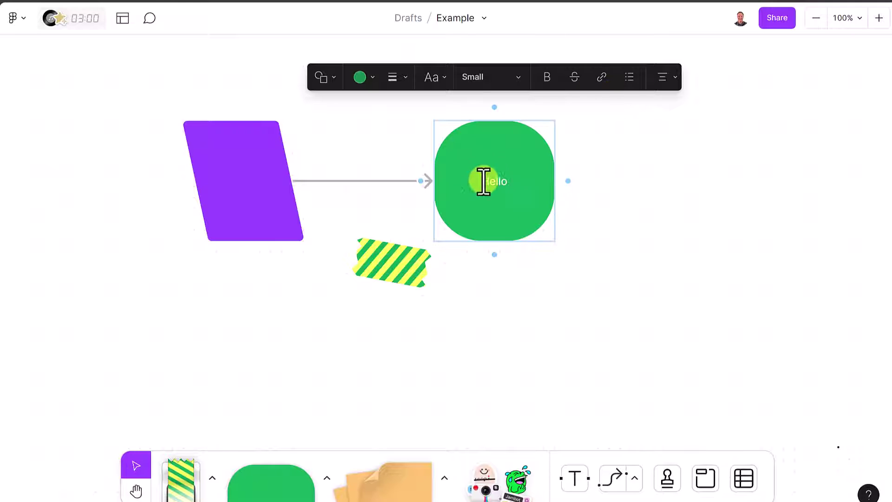
{"action": "left_click_drag", "start_coordinate": [509, 181], "coordinate": [478, 180]}
{"action": "left_click", "coordinate": [602, 77]}
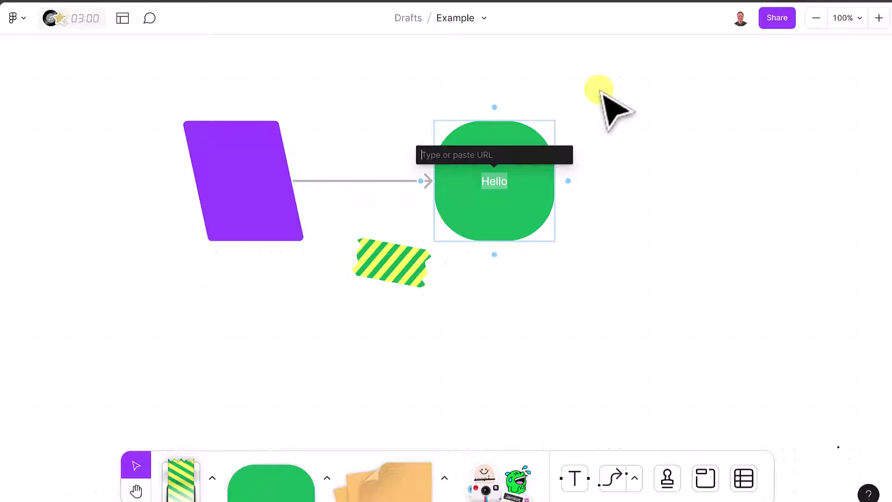
{"action": "left_click", "coordinate": [588, 212]}
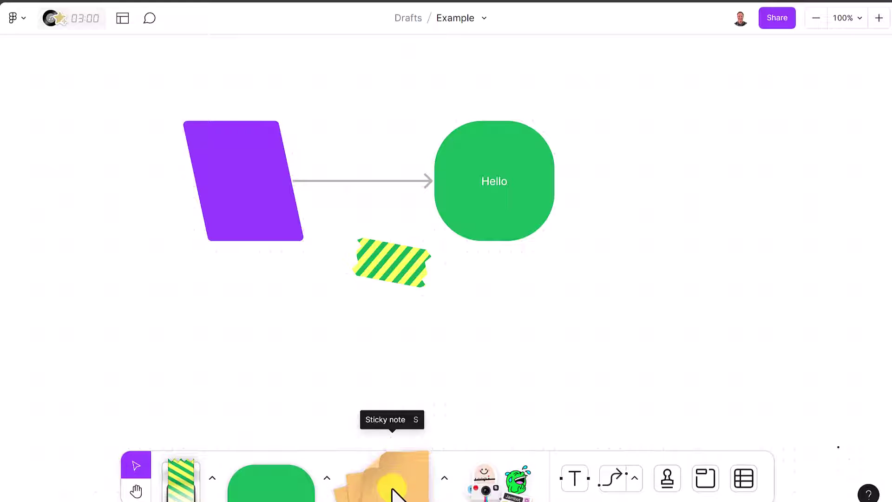
- Place an empty orange sticky note right of the green Hello shape, nudged slightly up-left
{"action": "left_click_drag", "start_coordinate": [394, 493], "coordinate": [672, 211]}
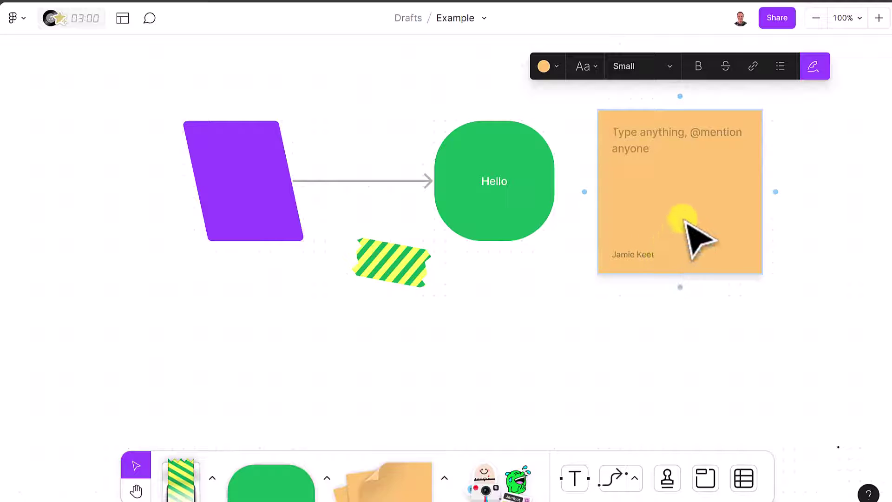
{"action": "left_click_drag", "start_coordinate": [678, 188], "coordinate": [664, 172]}
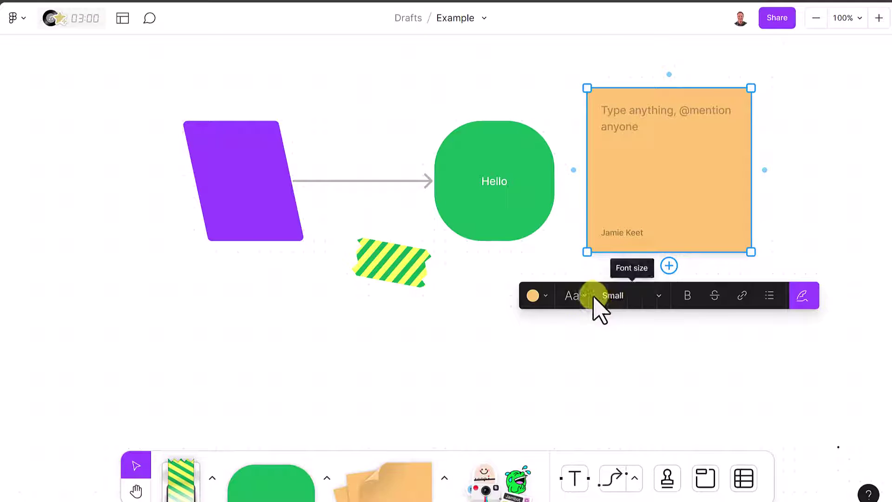
{"action": "mouse_move", "coordinate": [520, 478]}
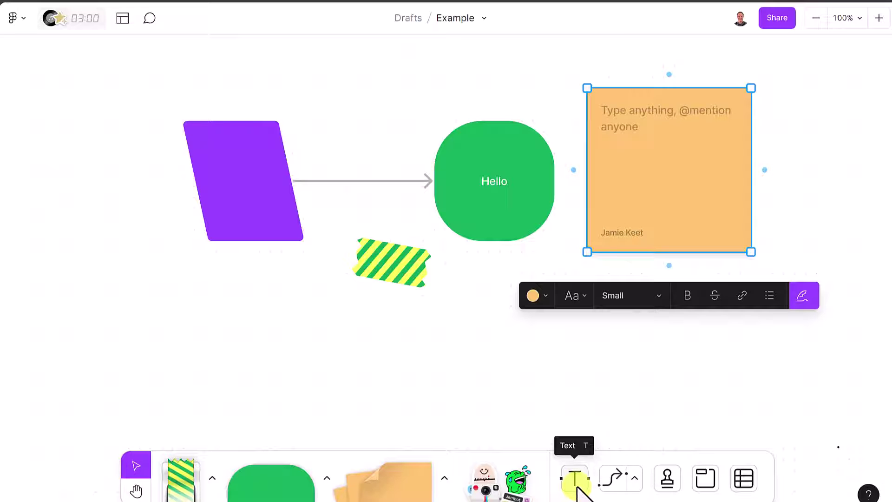
- Add a 'hello world' text box below the purple parallelogram
{"action": "left_click", "coordinate": [575, 483]}
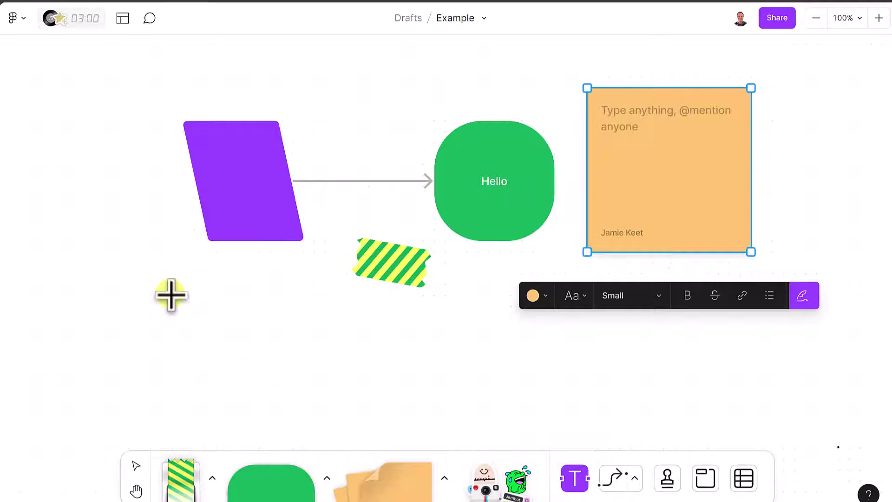
{"action": "left_click_drag", "start_coordinate": [163, 287], "coordinate": [309, 356]}
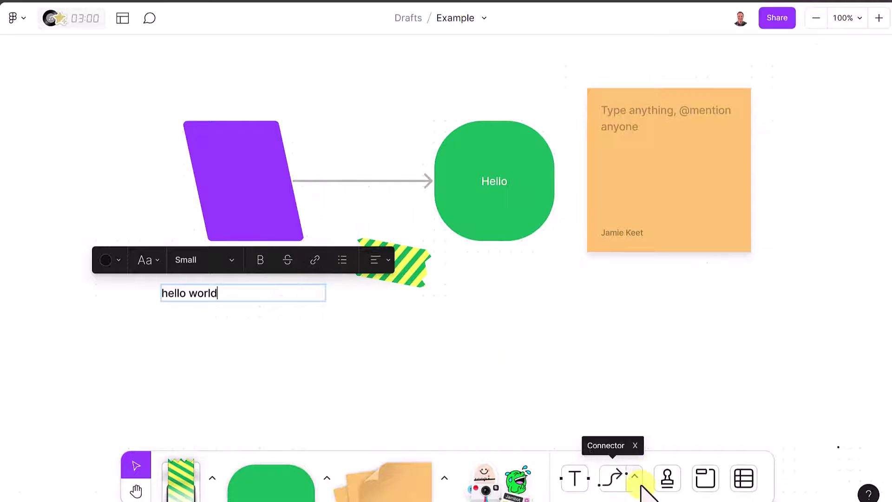
{"action": "key", "text": "Escape"}
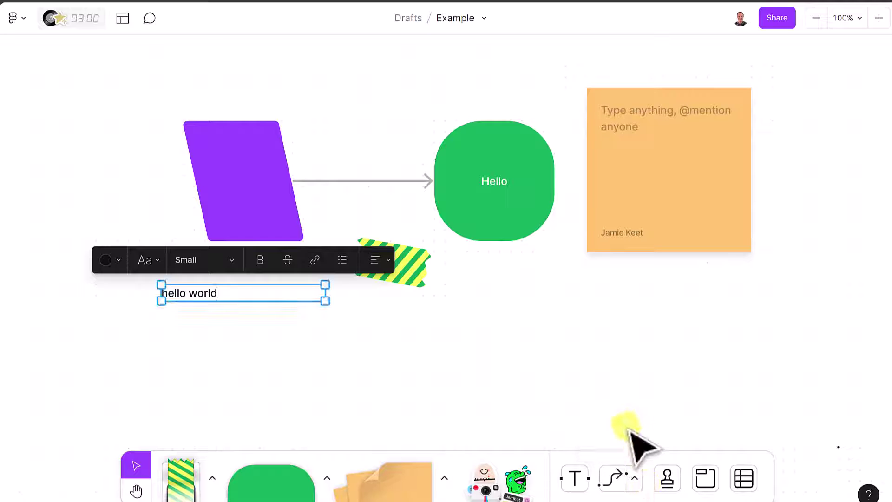
- Draw curved connector arrows from the Hello shape toward the sticky note, then back left
{"action": "left_click", "coordinate": [616, 478]}
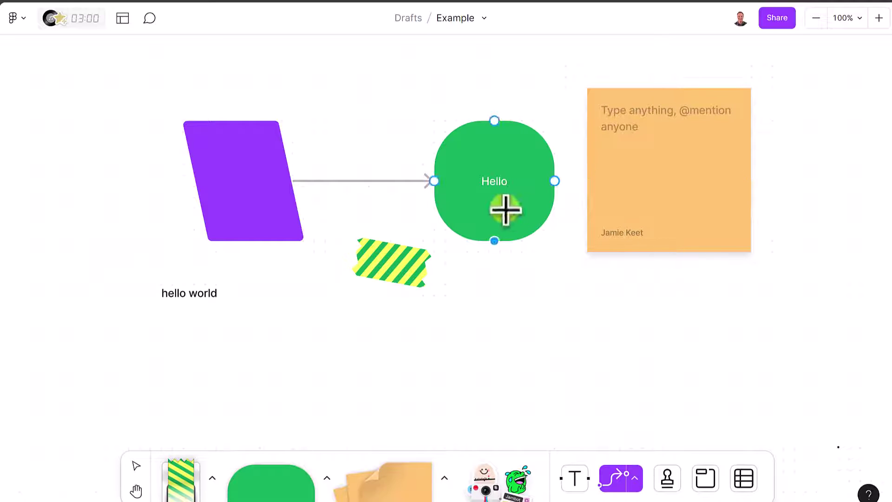
{"action": "mouse_move", "coordinate": [497, 240]}
{"action": "left_mouse_down"}
{"action": "mouse_move", "coordinate": [502, 269]}
{"action": "mouse_move", "coordinate": [667, 293]}
{"action": "mouse_move", "coordinate": [681, 267]}
{"action": "mouse_move", "coordinate": [631, 316]}
{"action": "left_mouse_up"}
{"action": "left_click_drag", "start_coordinate": [546, 306], "coordinate": [424, 317]}
{"action": "left_click_drag", "start_coordinate": [423, 360], "coordinate": [304, 307]}
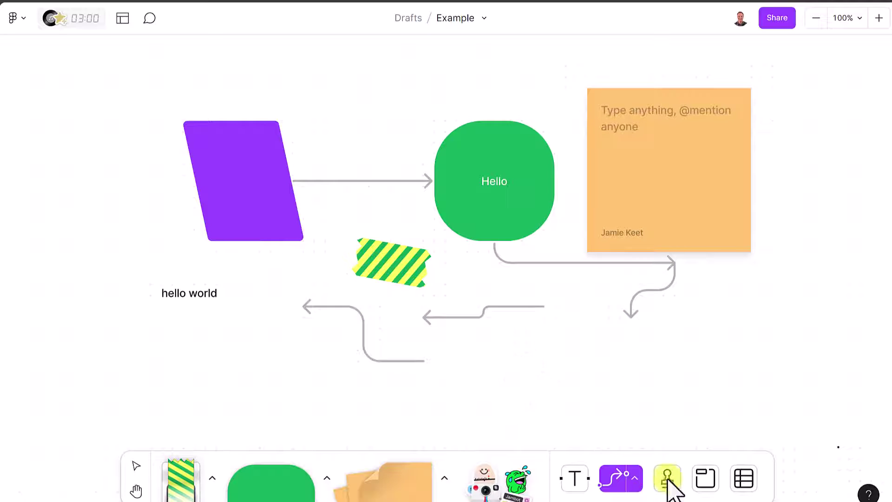
{"action": "left_click", "coordinate": [635, 481]}
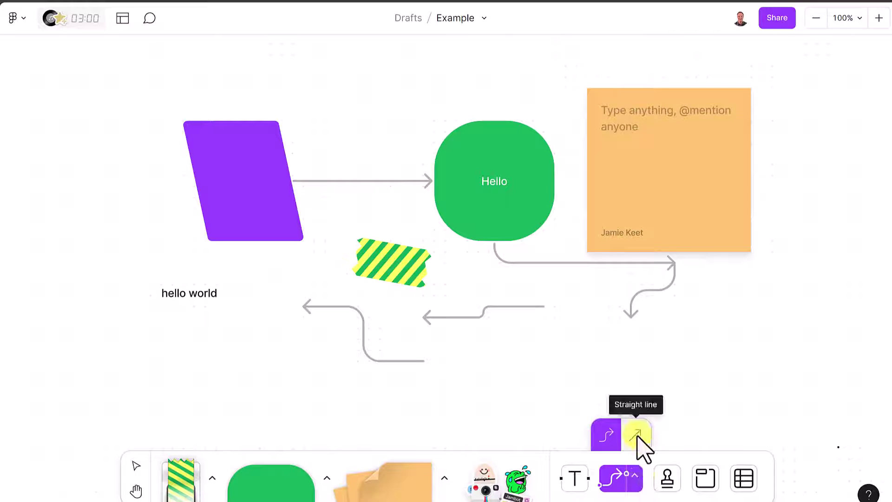
- Stamp a thumbs-up on the orange sticky note
{"action": "left_click", "coordinate": [691, 491]}
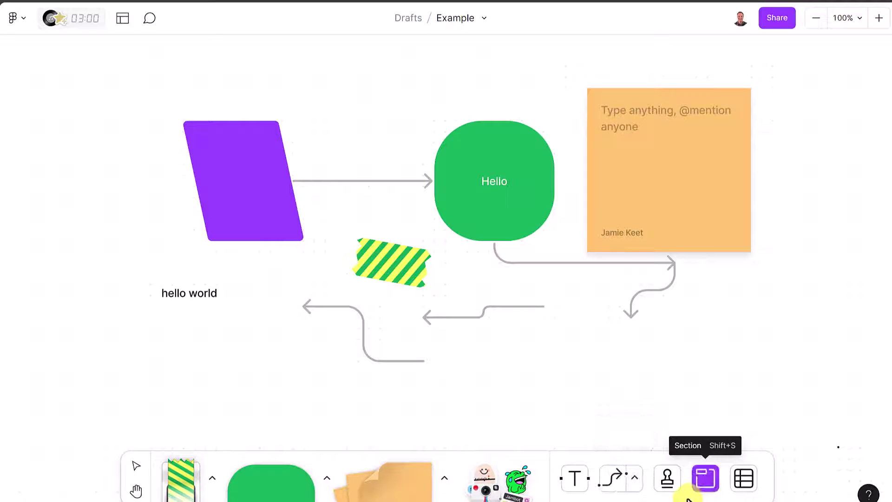
{"action": "left_click", "coordinate": [668, 479]}
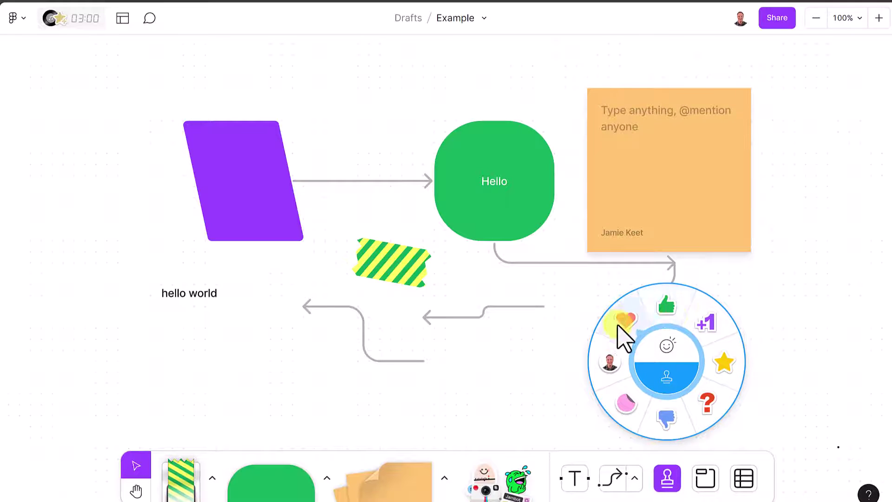
{"action": "left_click", "coordinate": [667, 308]}
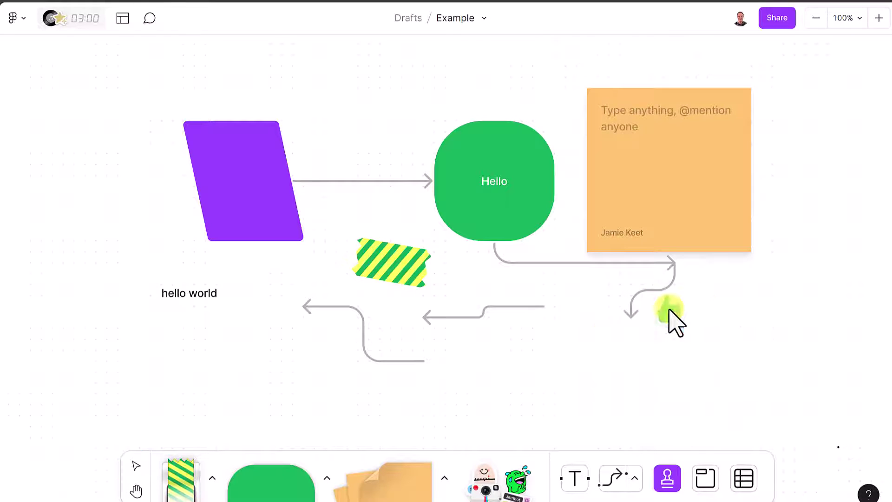
{"action": "left_click", "coordinate": [719, 222]}
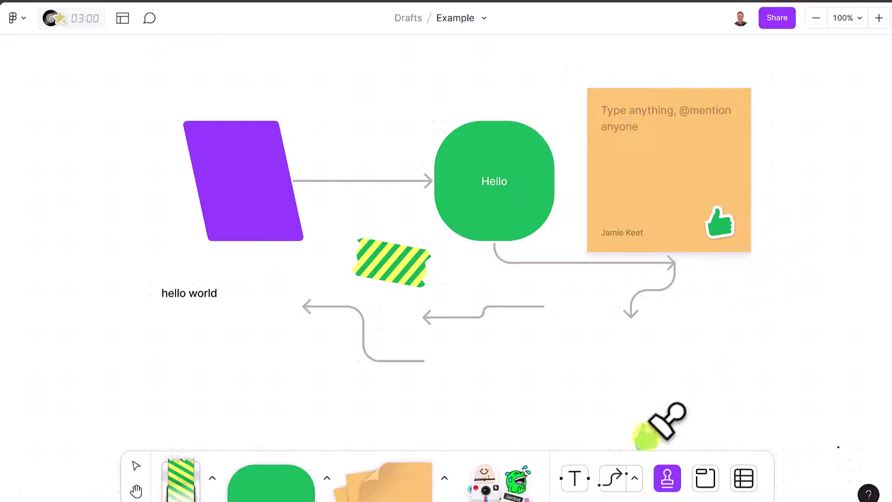
- Stamp a thumbs-down on the green Hello shape, then return to selecting
{"action": "left_click", "coordinate": [668, 481]}
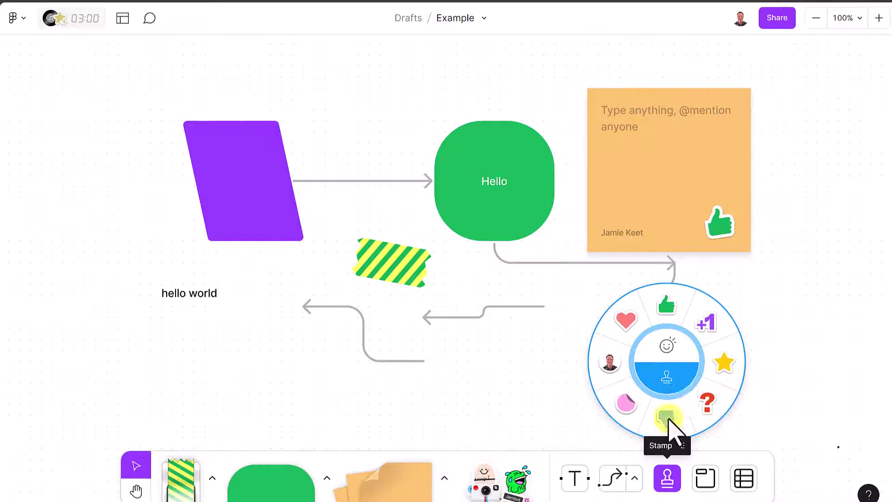
{"action": "left_click", "coordinate": [667, 417]}
{"action": "left_click", "coordinate": [523, 208]}
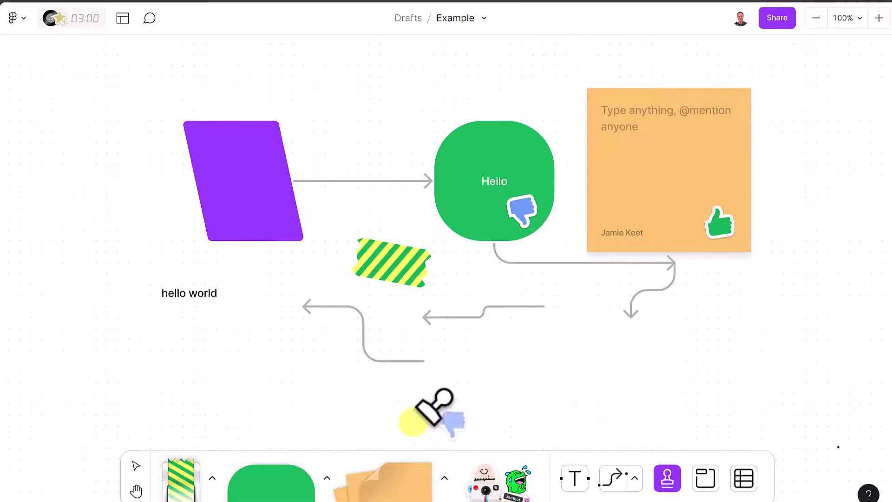
{"action": "left_click", "coordinate": [136, 466]}
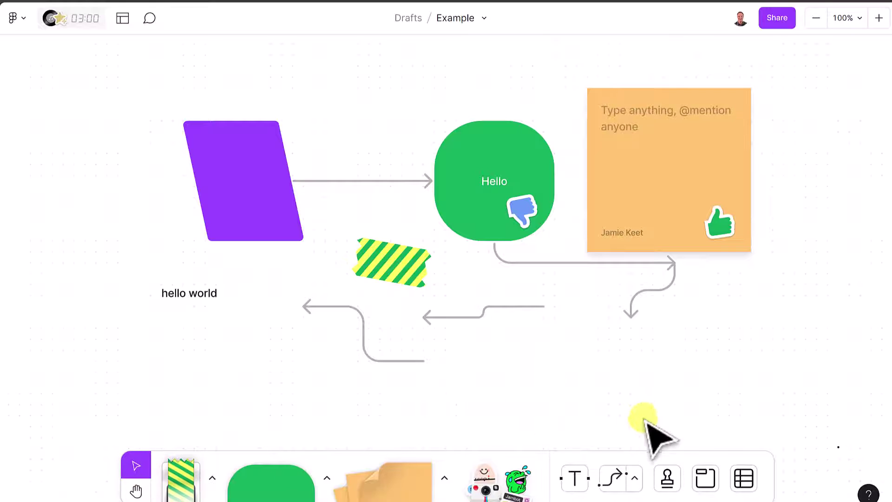
- Draw a section around the purple shape, hello world text and tape, toggling its visibility off and on
{"action": "left_click", "coordinate": [705, 478]}
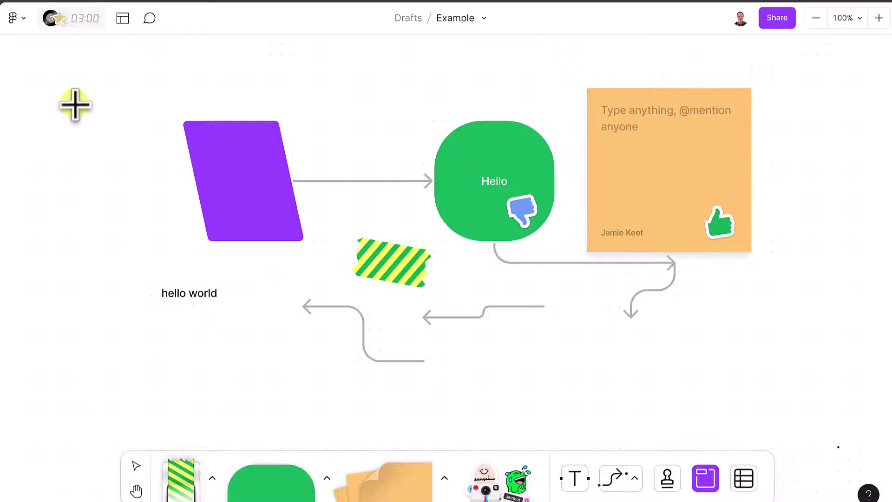
{"action": "left_click_drag", "start_coordinate": [96, 77], "coordinate": [434, 404]}
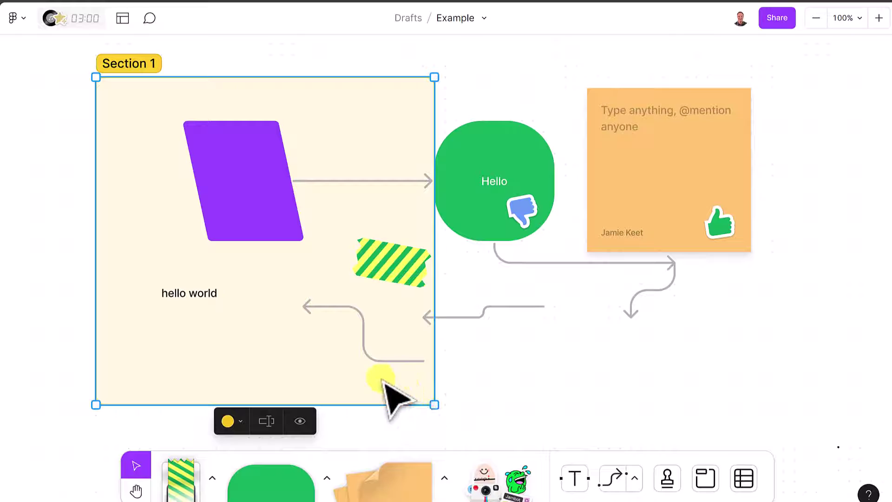
{"action": "left_click", "coordinate": [299, 421]}
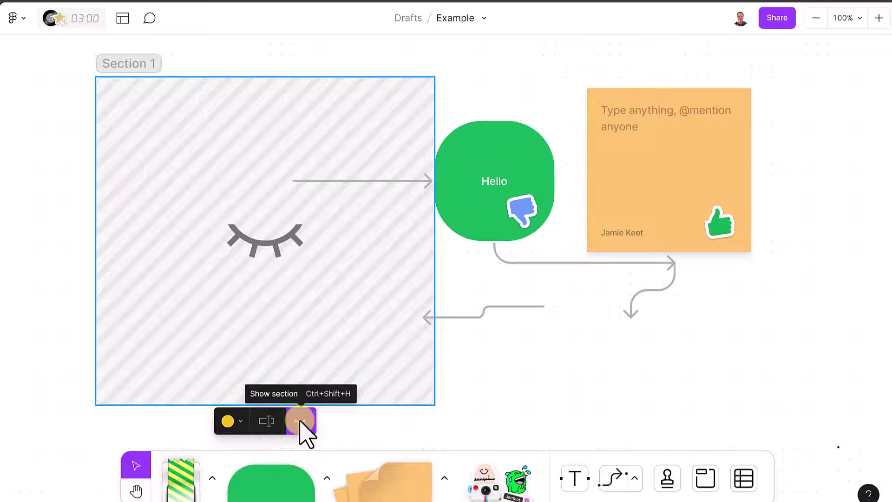
{"action": "left_click", "coordinate": [300, 422]}
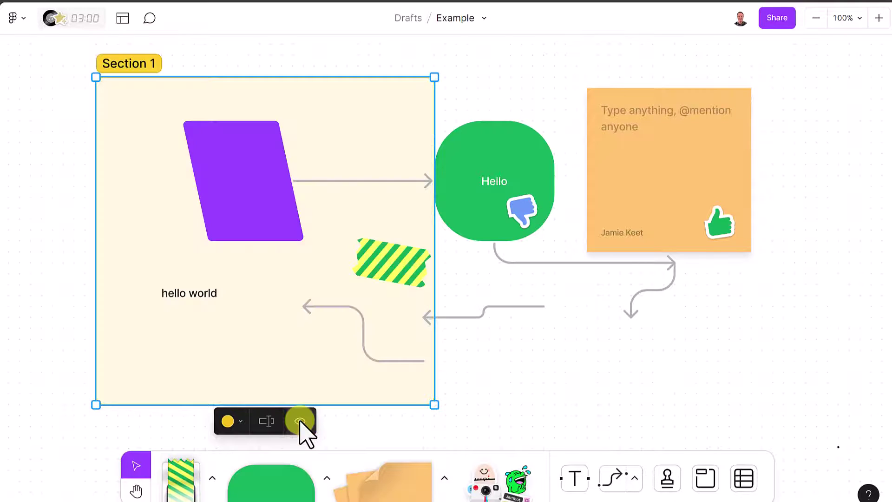
- Rename Section 1 to 'Name'
{"action": "double_click", "coordinate": [140, 63]}
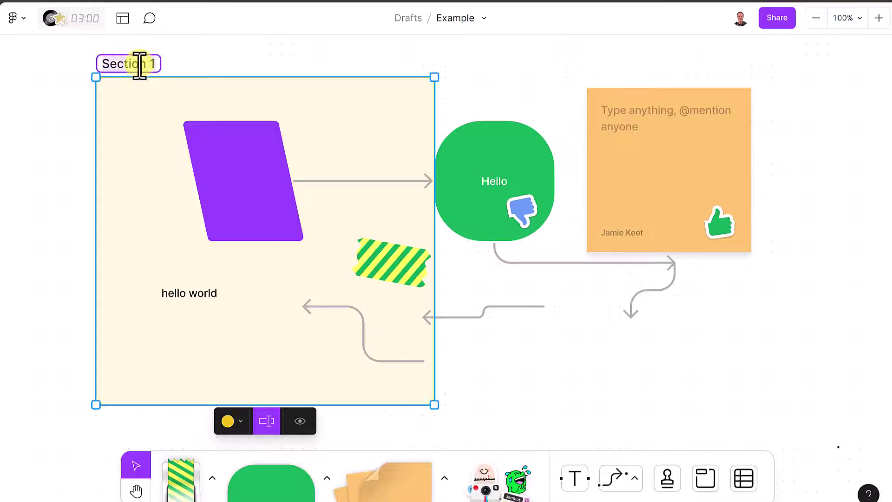
{"action": "type", "text": "Name"}
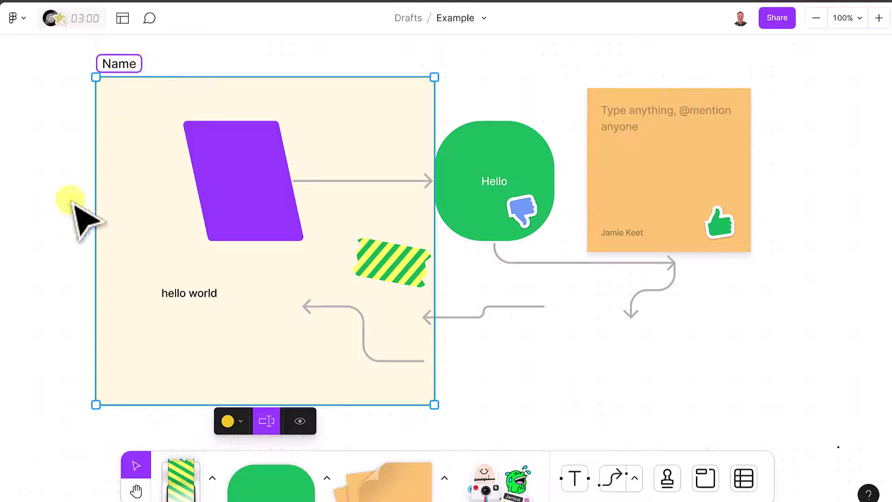
{"action": "left_click", "coordinate": [62, 228]}
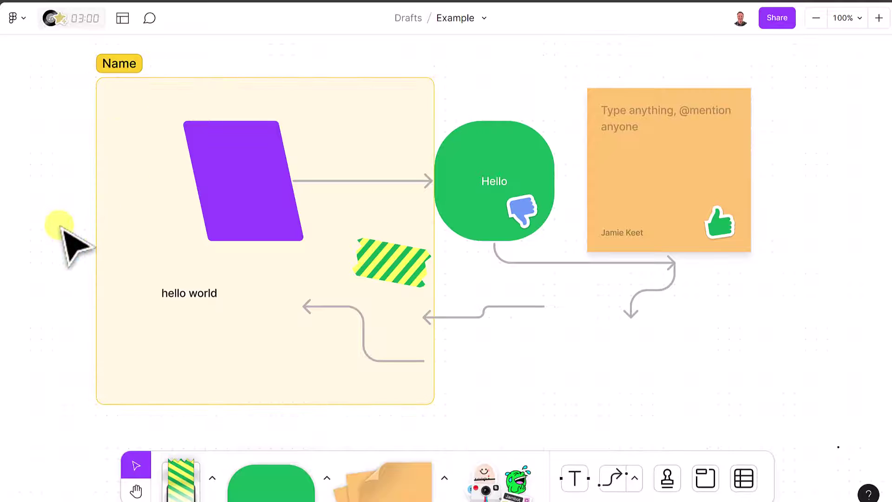
- Place a 2x2 table below the sticky note, click through its four cells, and zoom out
{"action": "left_click", "coordinate": [745, 480]}
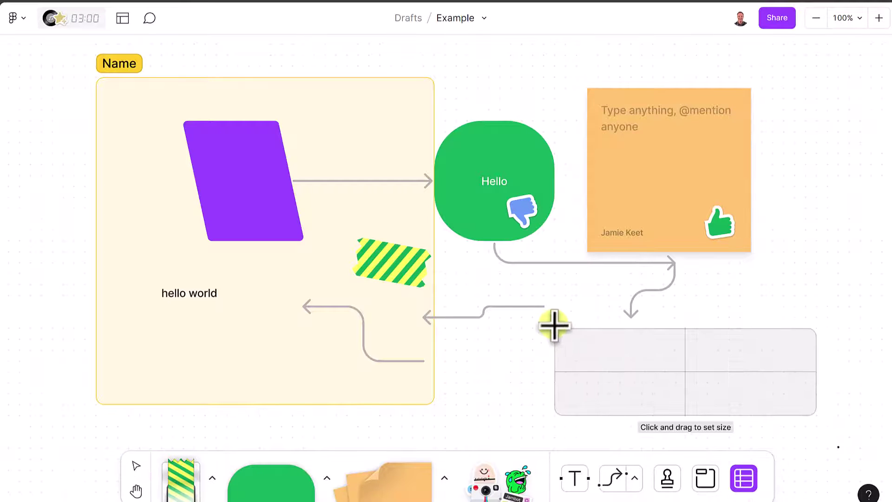
{"action": "left_click", "coordinate": [552, 326]}
{"action": "left_click", "coordinate": [607, 352]}
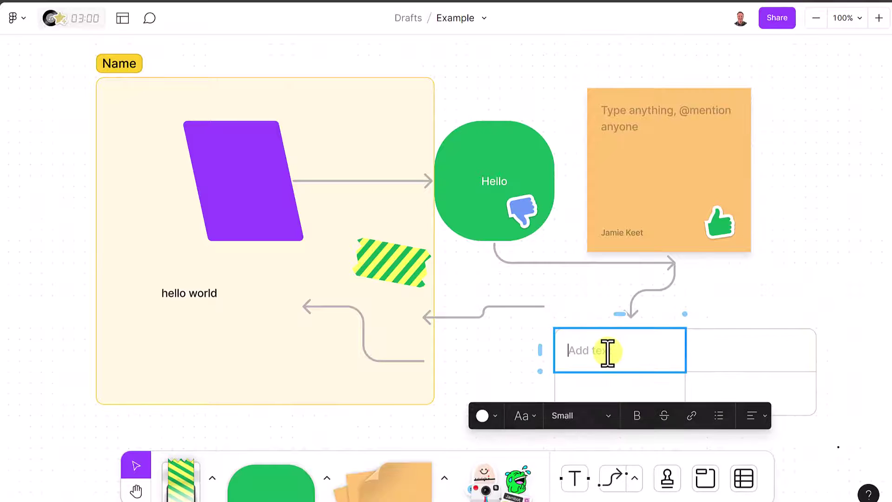
{"action": "left_click", "coordinate": [720, 355]}
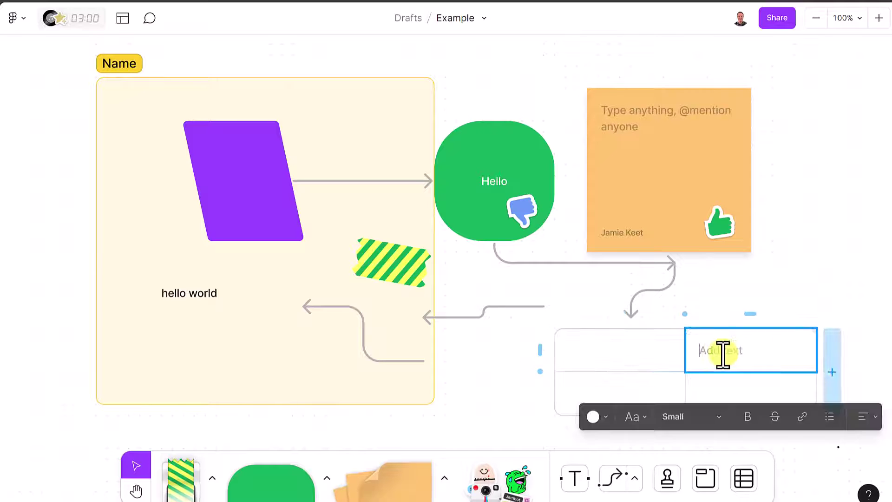
{"action": "left_click", "coordinate": [661, 391]}
{"action": "left_click", "coordinate": [725, 397]}
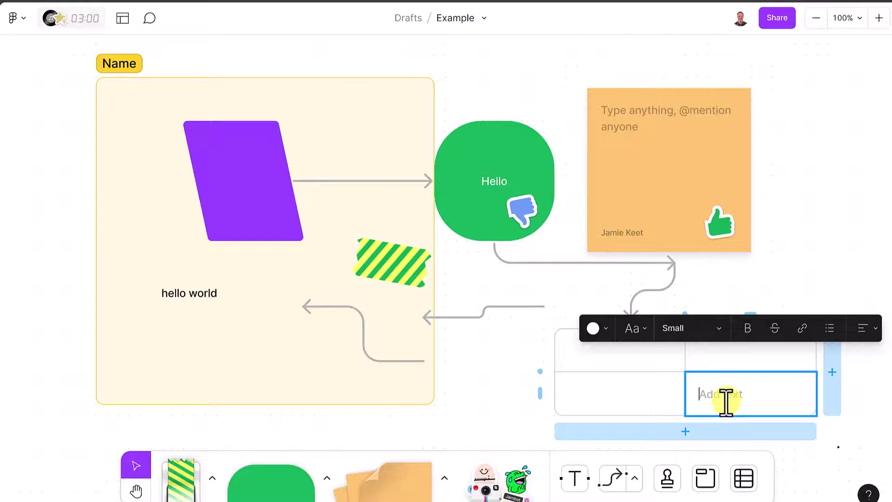
{"action": "left_click", "coordinate": [816, 19]}
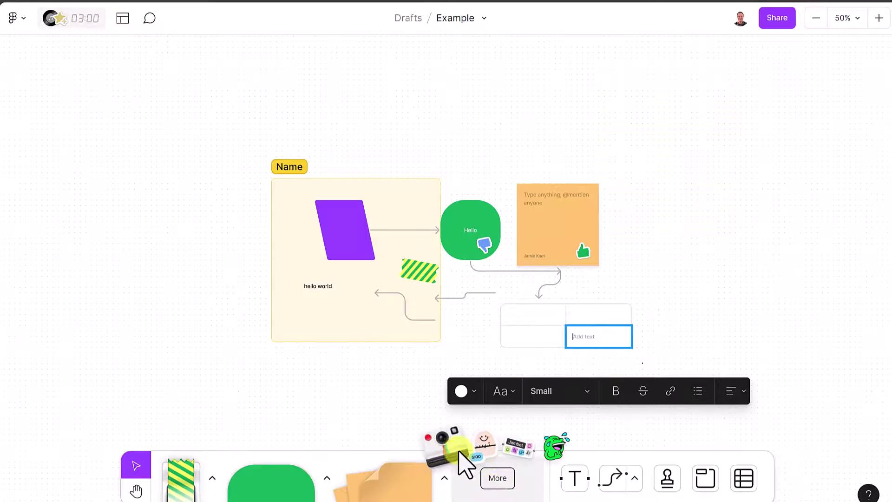
- Browse the library of stickers, templates and widgets
{"action": "left_click", "coordinate": [497, 478]}
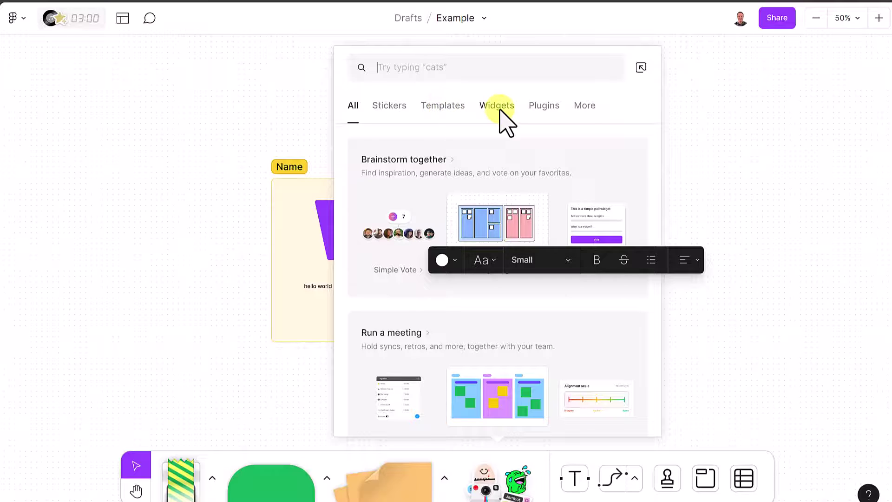
{"action": "scroll", "coordinate": [436, 305], "scroll_direction": "down", "scroll_amount": 8}
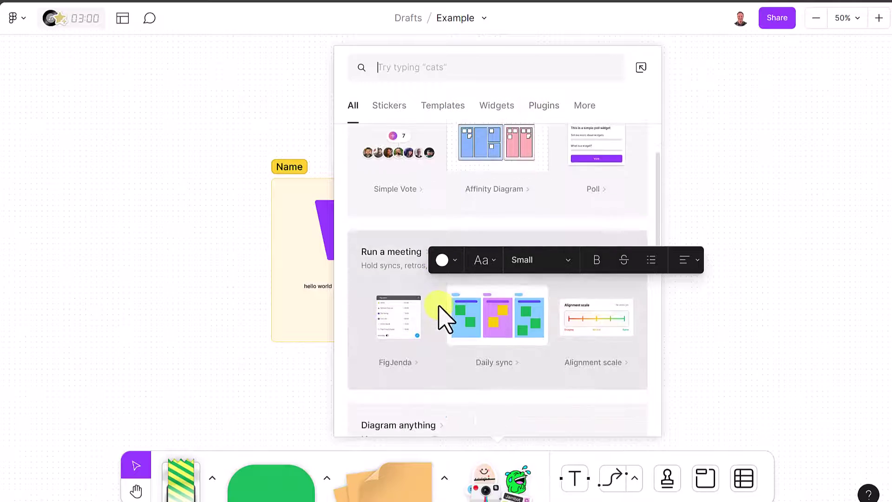
{"action": "scroll", "coordinate": [446, 315], "scroll_direction": "down", "scroll_amount": 3}
{"action": "scroll", "coordinate": [538, 235], "scroll_direction": "up", "scroll_amount": 1}
{"action": "scroll", "coordinate": [509, 342], "scroll_direction": "down", "scroll_amount": 4}
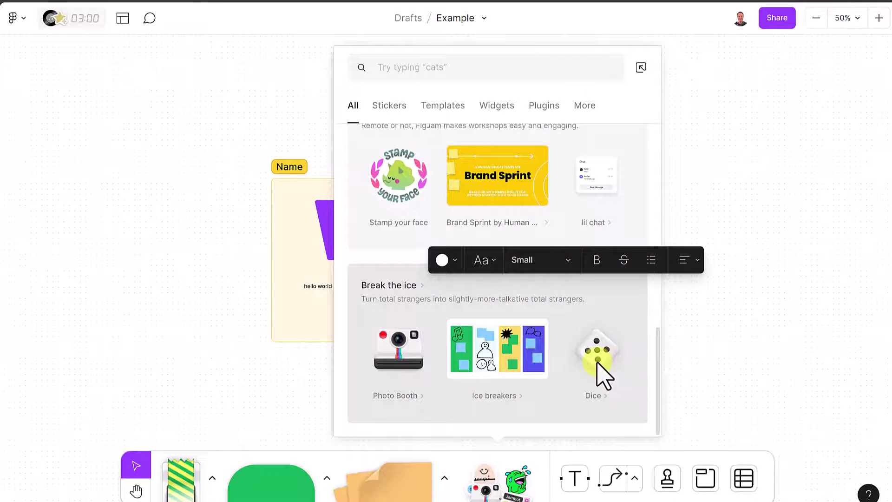
{"action": "mouse_move", "coordinate": [487, 374]}
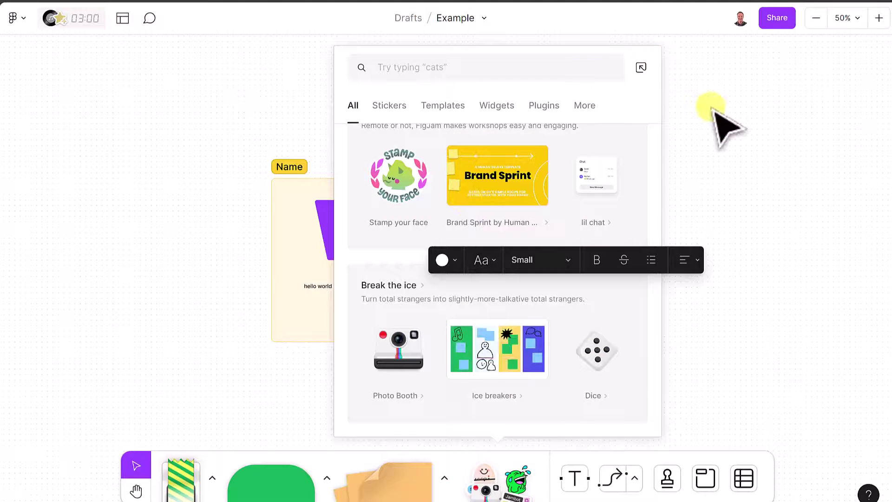
- Place the green laughing sticker left of the Name section
{"action": "left_click", "coordinate": [721, 124]}
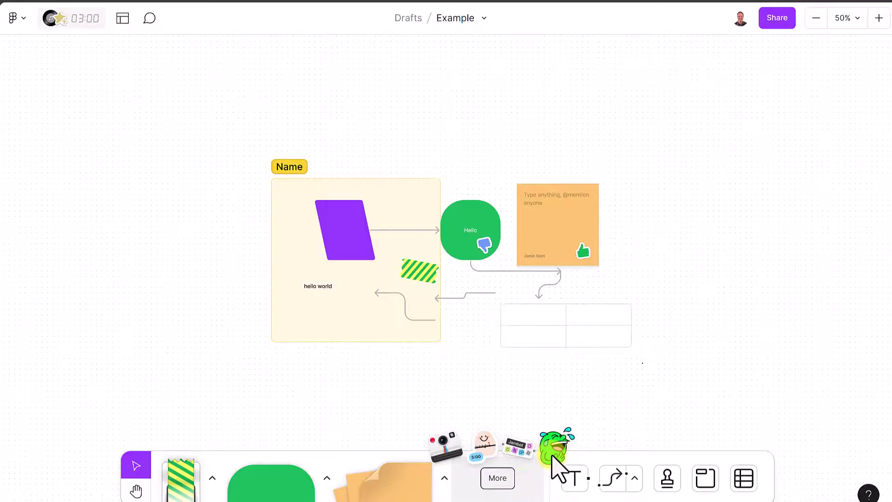
{"action": "left_click", "coordinate": [552, 458]}
{"action": "left_click_drag", "start_coordinate": [462, 294], "coordinate": [189, 191]}
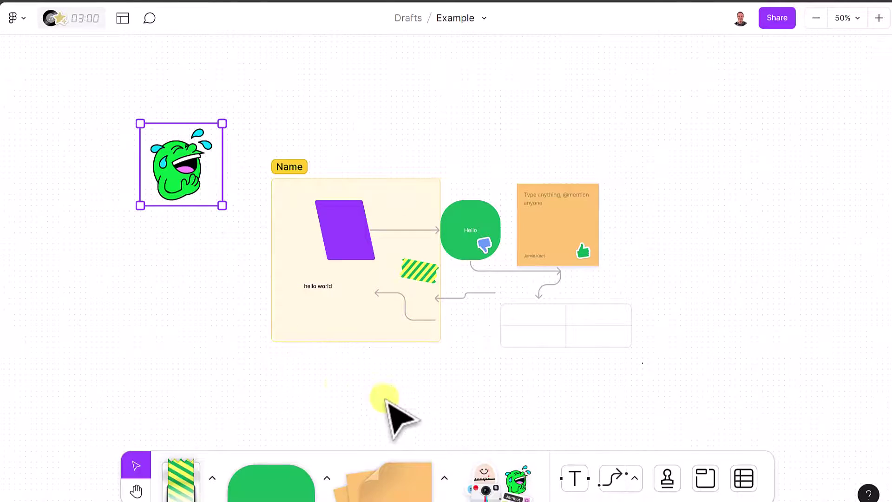
{"action": "mouse_move", "coordinate": [472, 475]}
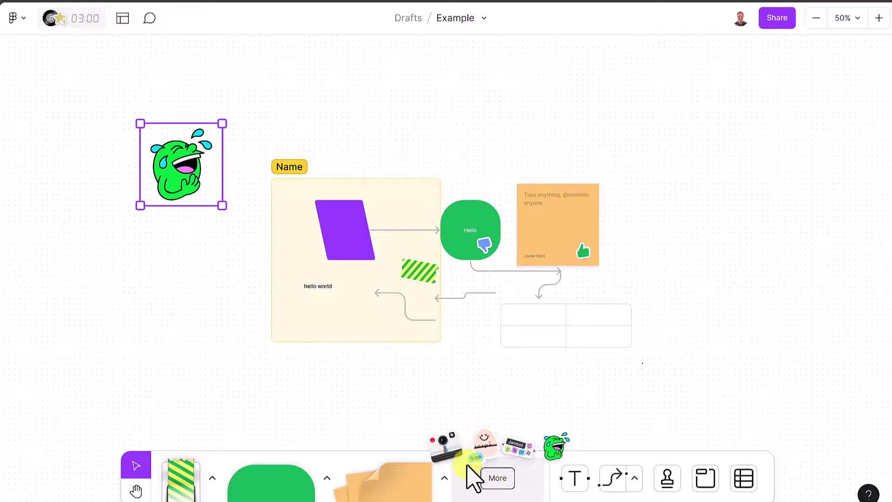
- Add the Photo Booth camera right of the sticky note, snap a webcam photo, and place it under the laughing sticker
{"action": "left_click", "coordinate": [447, 447]}
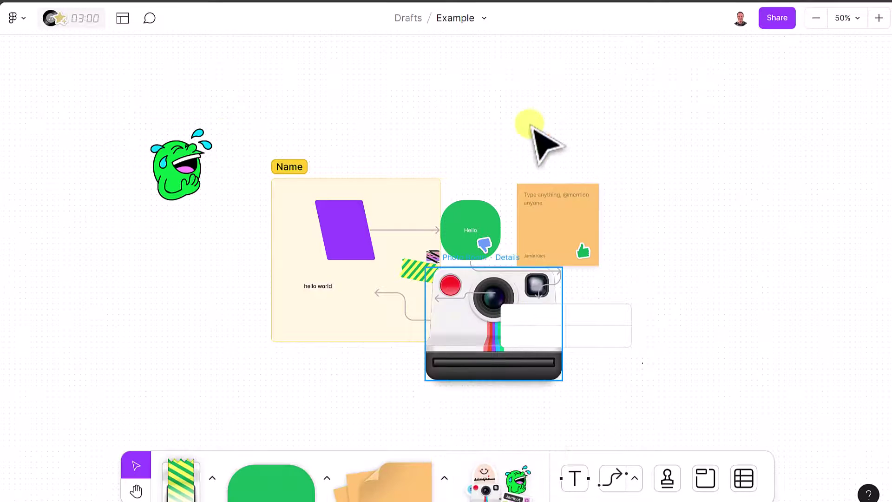
{"action": "left_click_drag", "start_coordinate": [486, 327], "coordinate": [664, 233]}
{"action": "left_click", "coordinate": [640, 185]}
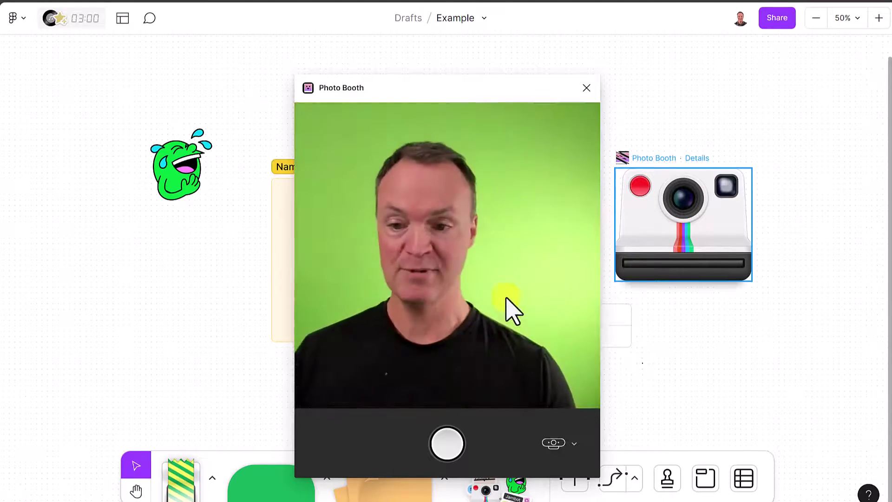
{"action": "left_click", "coordinate": [452, 442]}
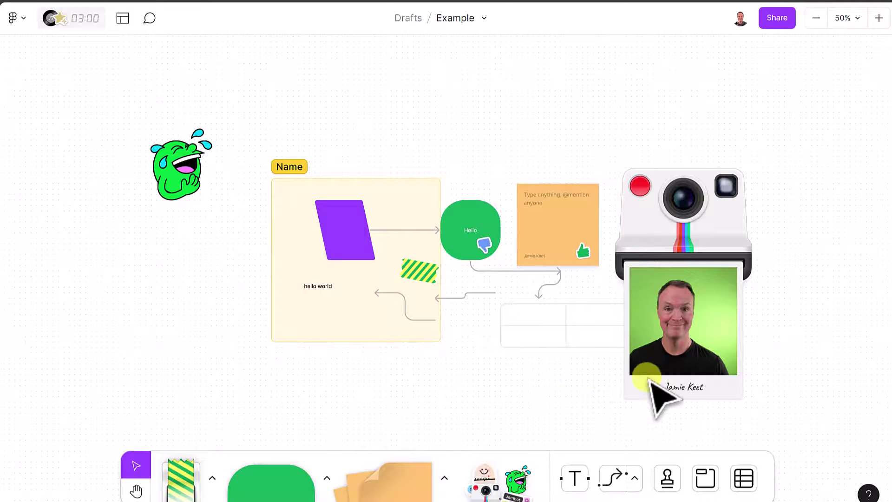
{"action": "left_click_drag", "start_coordinate": [651, 395], "coordinate": [135, 358]}
- Deselect the photo card on the board
{"action": "left_click", "coordinate": [484, 359]}
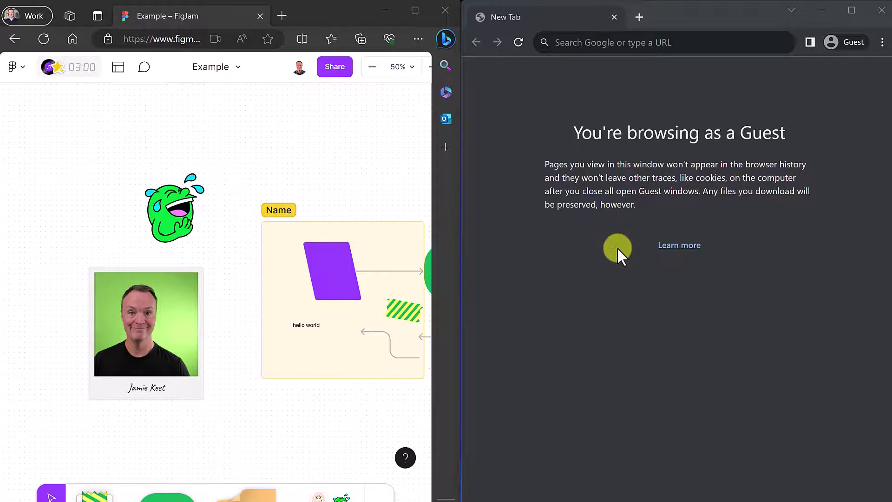
- Set link access to 'anyone with the link can view' and copy the board's share link
{"action": "left_click", "coordinate": [334, 73]}
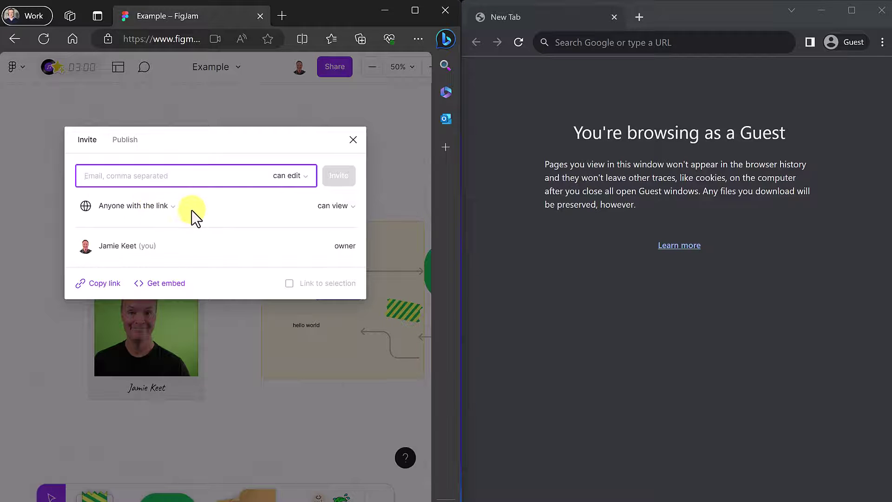
{"action": "left_click", "coordinate": [352, 209]}
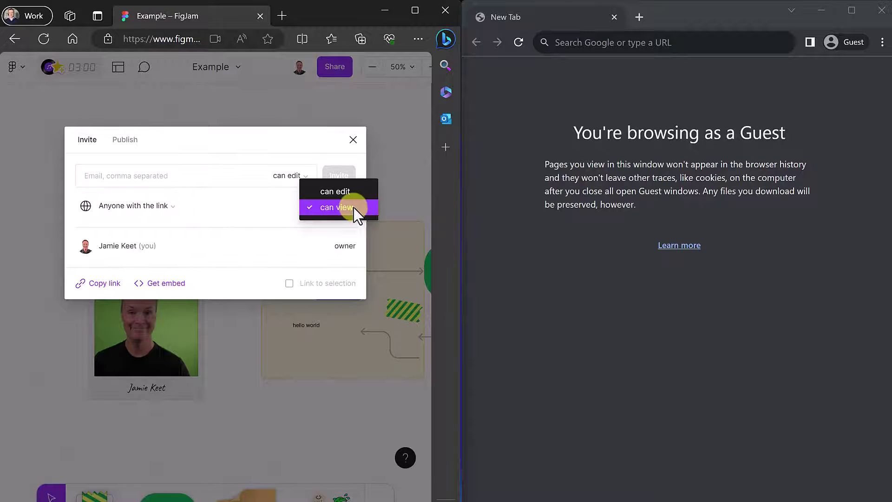
{"action": "left_click", "coordinate": [353, 207]}
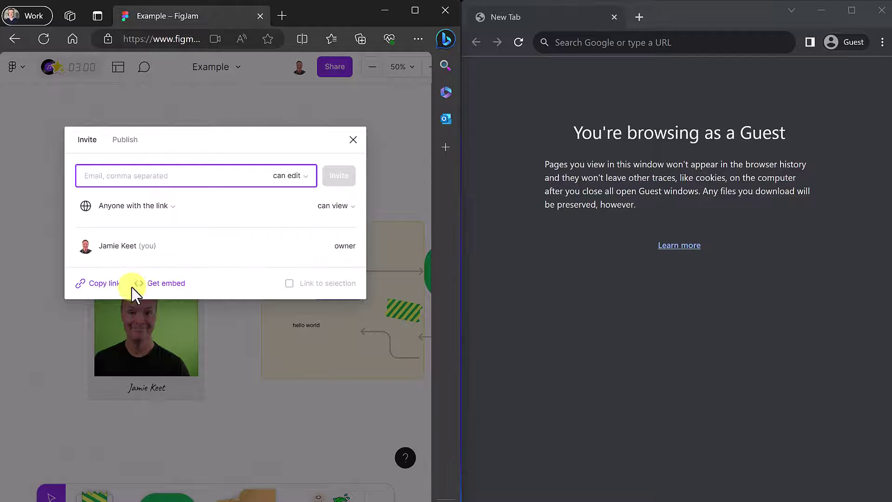
{"action": "left_click", "coordinate": [109, 286]}
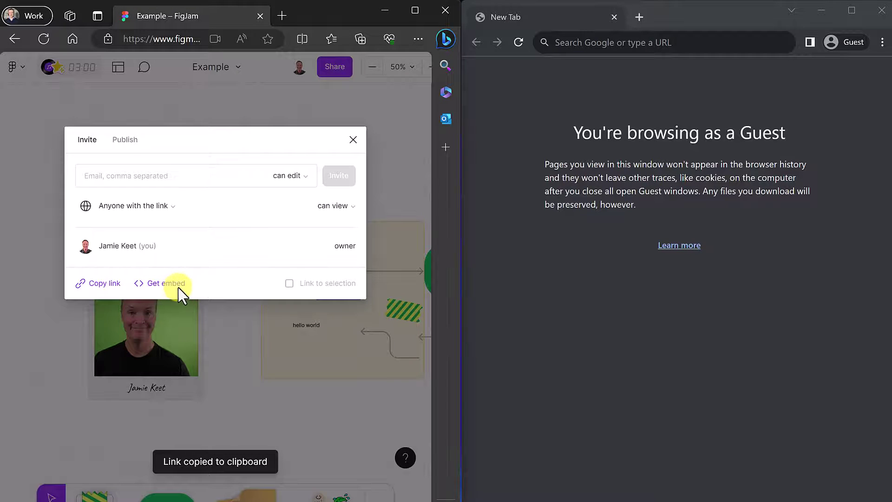
{"action": "left_click", "coordinate": [574, 43]}
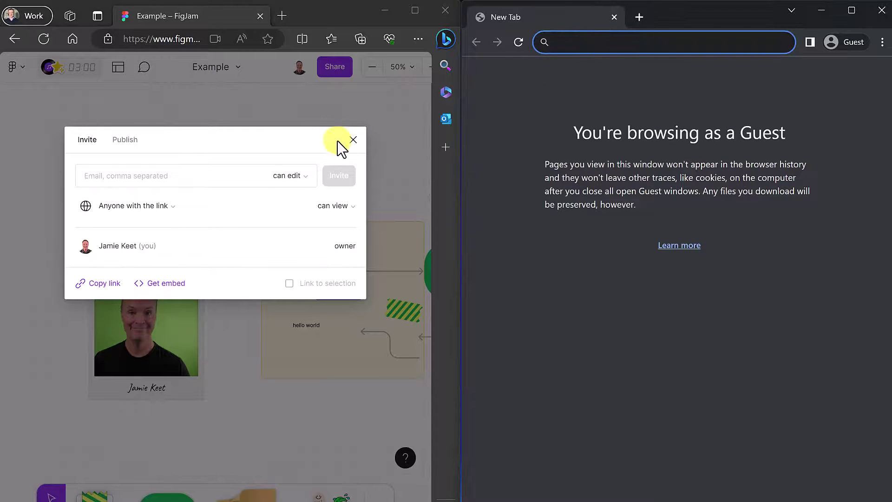
- Close the Share dialog and open the copied board link in the guest browser as an anonymous viewer
{"action": "left_click", "coordinate": [354, 139]}
{"action": "left_click", "coordinate": [567, 45]}
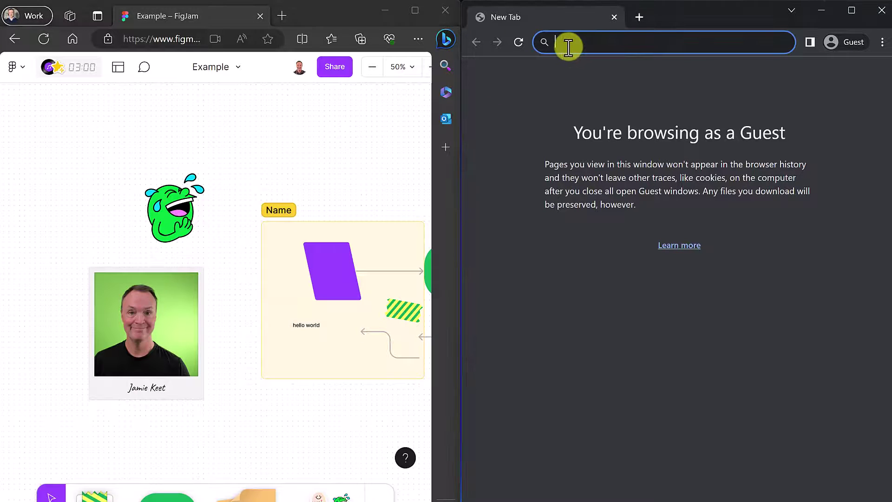
{"action": "key", "text": "ctrl+v"}
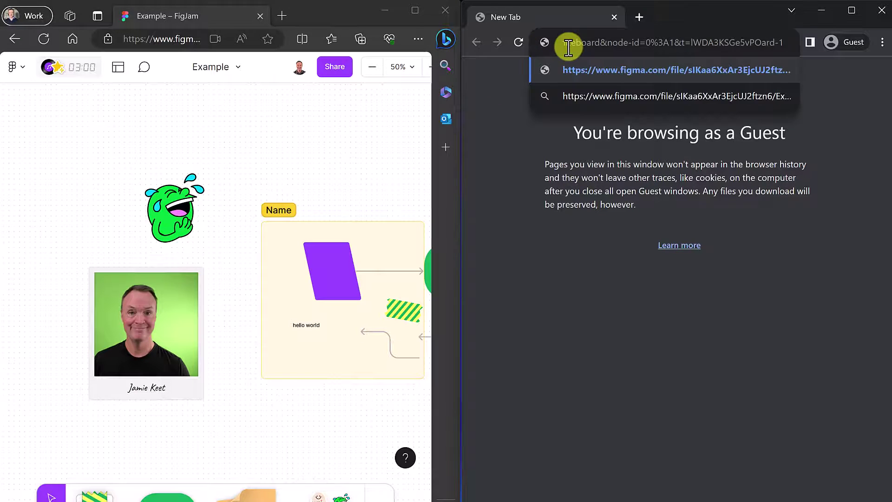
{"action": "key", "text": "Return"}
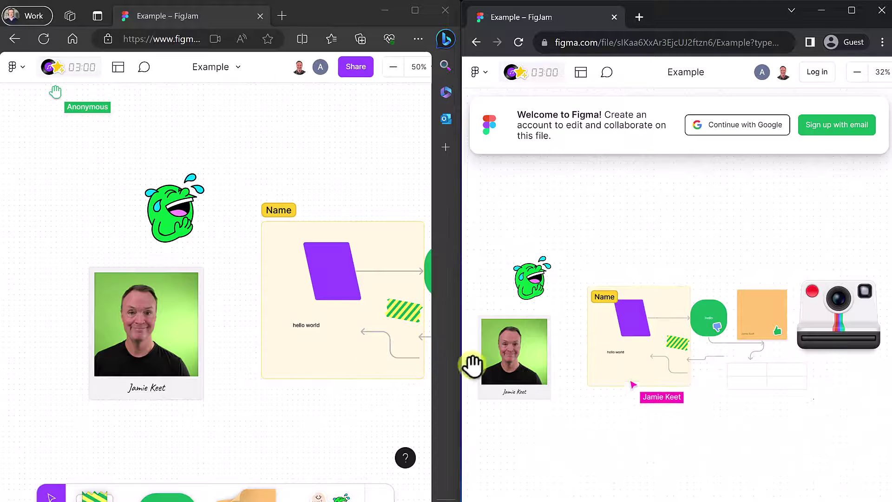
{"action": "scroll", "coordinate": [576, 448], "scroll_direction": "down", "scroll_amount": 2}
{"action": "scroll", "coordinate": [577, 453], "scroll_direction": "up", "scroll_amount": 4}
{"action": "scroll", "coordinate": [605, 472], "scroll_direction": "down", "scroll_amount": 2}
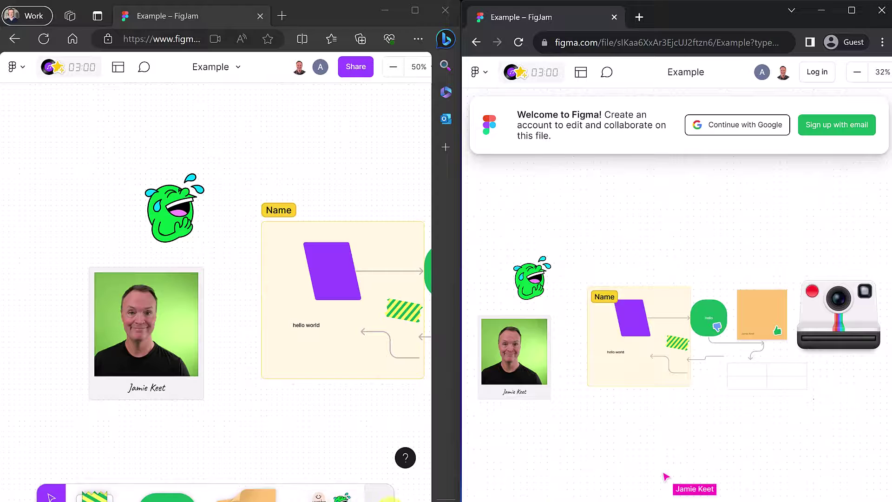
- Stamp a thumbs-up onto the webcam photo card
{"action": "left_click", "coordinate": [379, 496]}
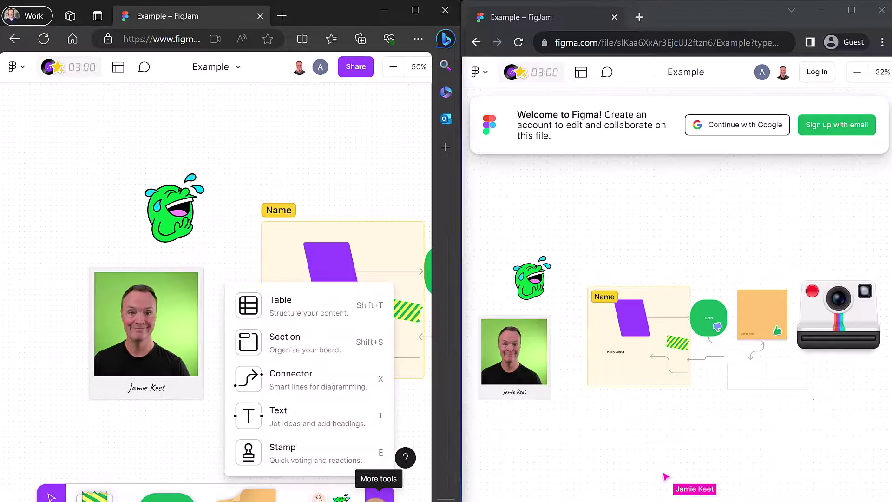
{"action": "left_click", "coordinate": [325, 453]}
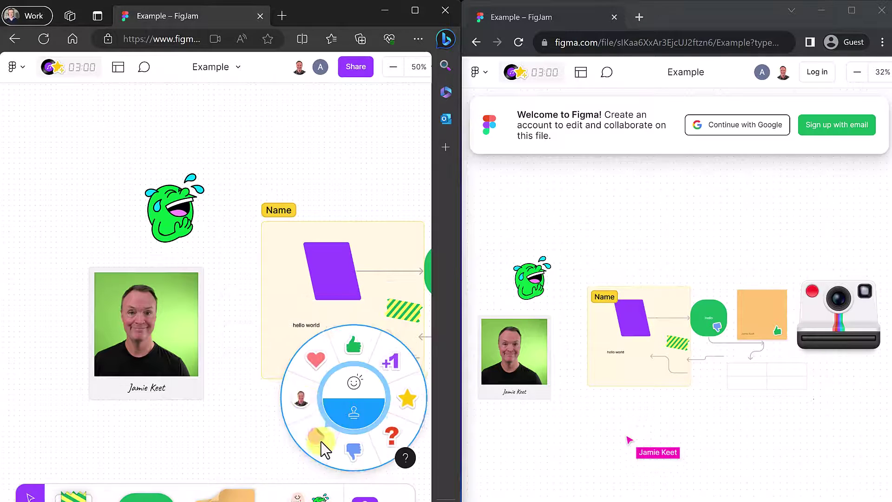
{"action": "left_click", "coordinate": [351, 348]}
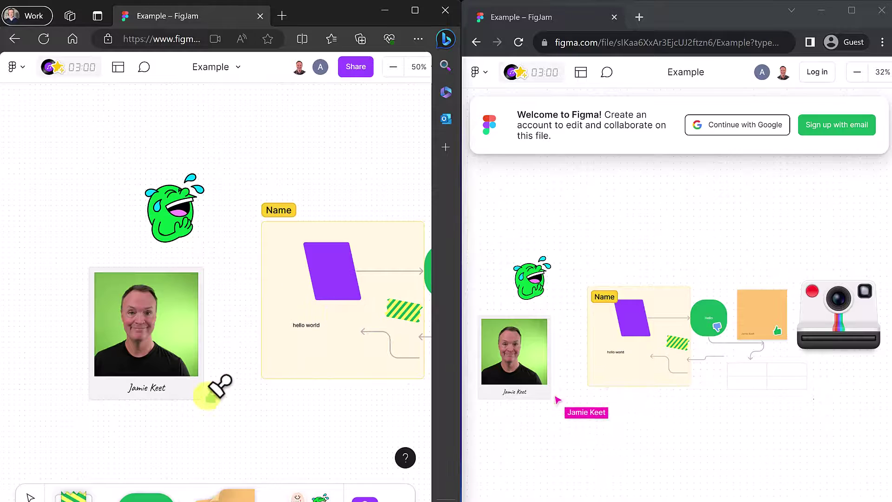
{"action": "left_click", "coordinate": [193, 391]}
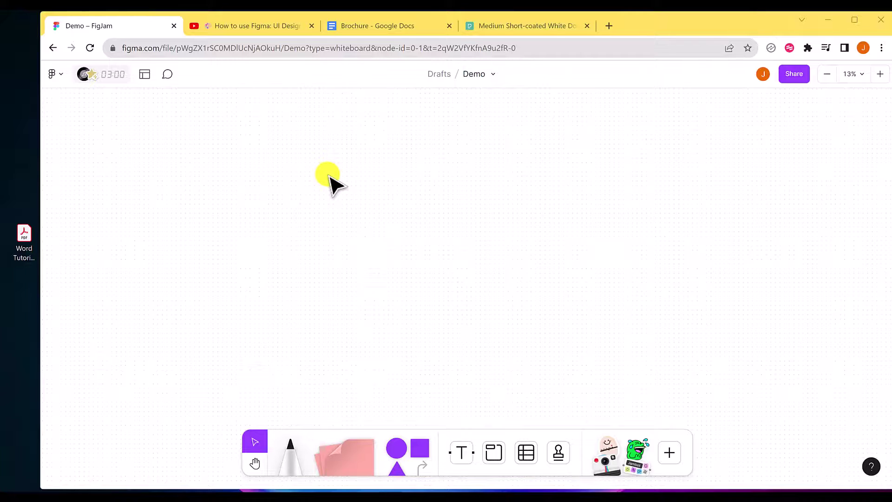
- Import DogGrooming.png onto the Demo board
{"action": "left_click", "coordinate": [63, 79]}
{"action": "mouse_move", "coordinate": [110, 150]}
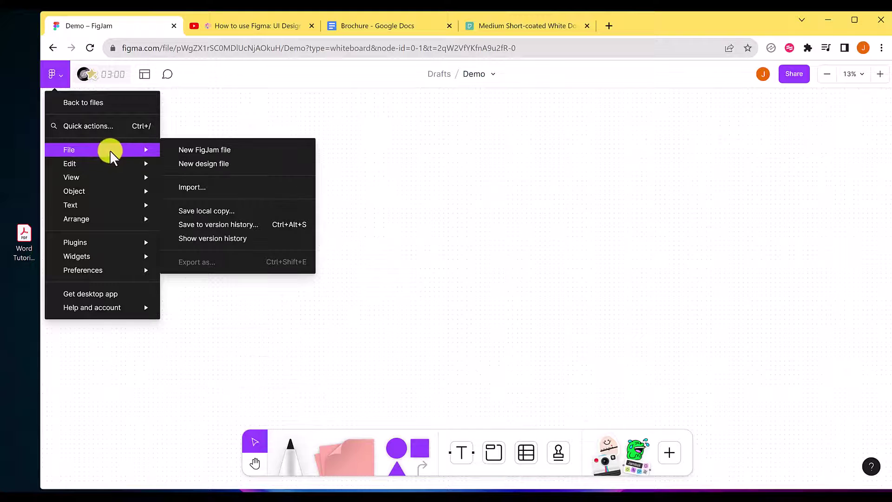
{"action": "left_click", "coordinate": [214, 187]}
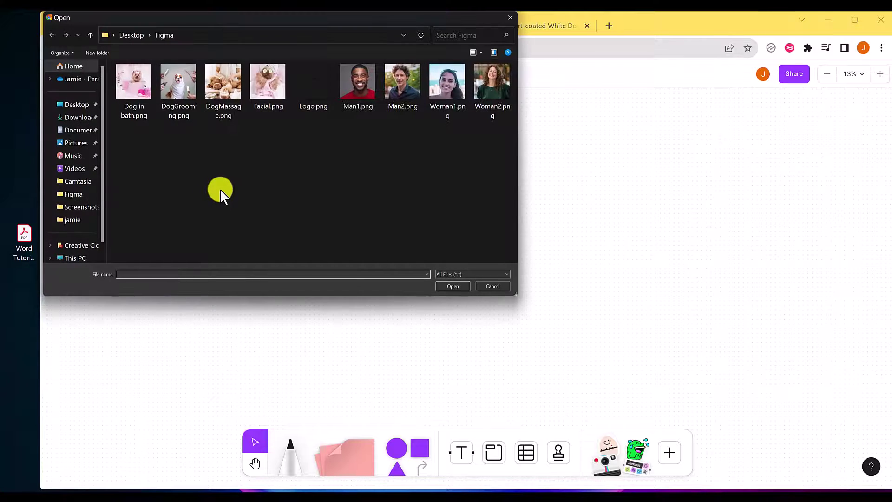
{"action": "double_click", "coordinate": [181, 91]}
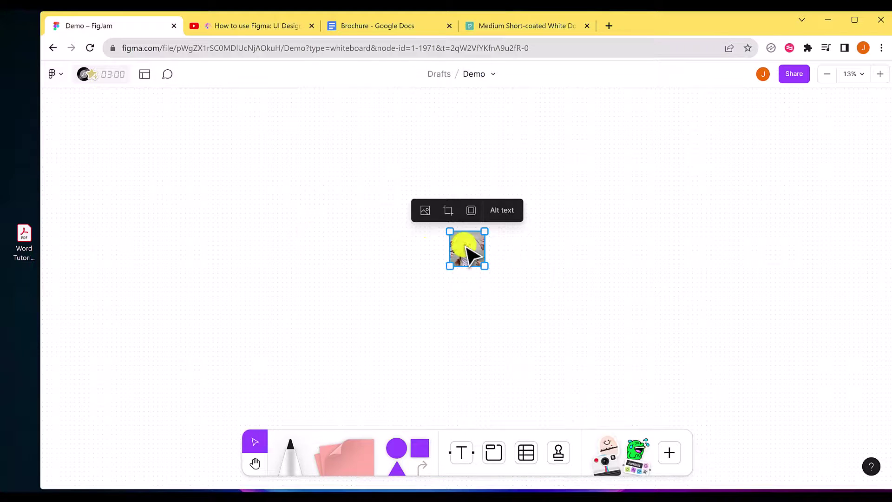
- Enlarge the dog photo, crop it to a square around the dog, and shift it up-left
{"action": "left_click_drag", "start_coordinate": [466, 249], "coordinate": [378, 253]}
{"action": "left_click", "coordinate": [338, 158]}
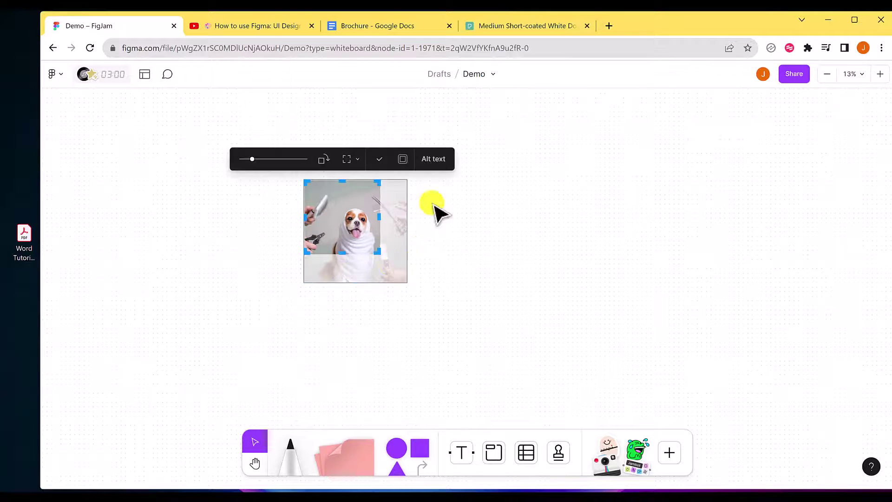
{"action": "left_click", "coordinate": [379, 163]}
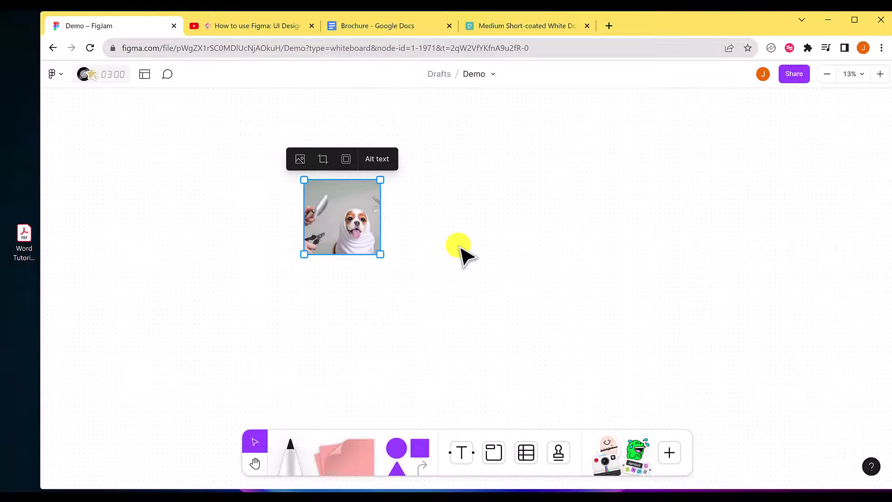
{"action": "left_click_drag", "start_coordinate": [346, 212], "coordinate": [315, 202]}
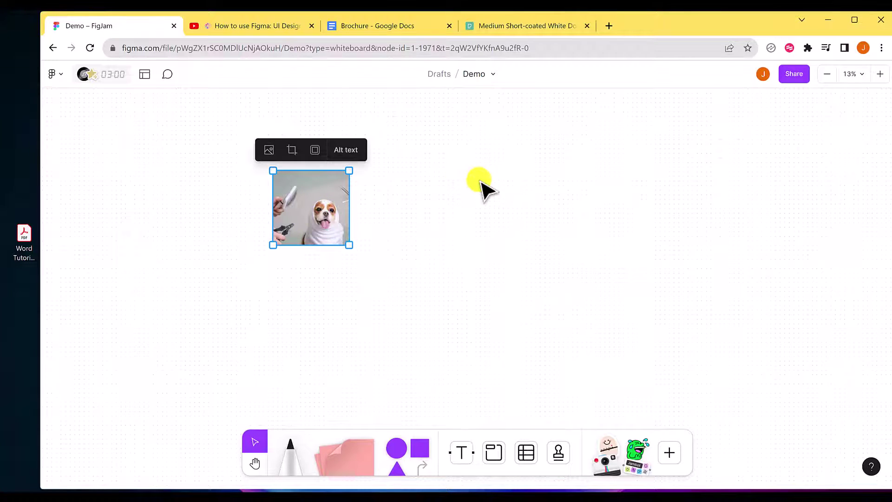
- Copy the Pexels photo of the white dog in pink heart glasses and paste it overlapping the grooming photo
{"action": "left_click", "coordinate": [524, 28]}
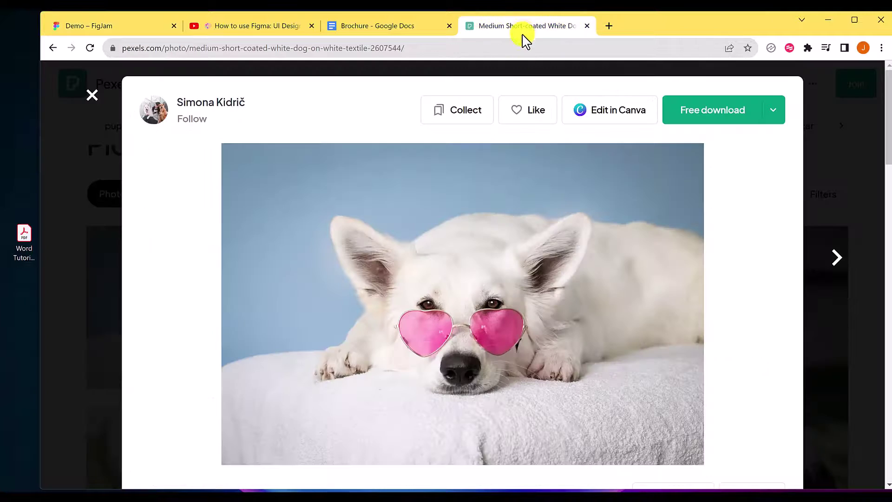
{"action": "right_click", "coordinate": [450, 250]}
{"action": "left_click", "coordinate": [487, 288]}
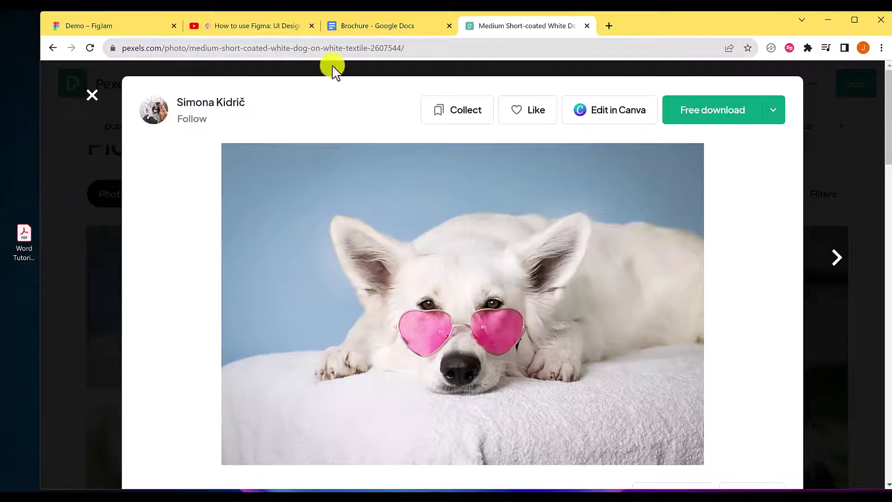
{"action": "left_click", "coordinate": [265, 30]}
{"action": "left_click", "coordinate": [149, 25]}
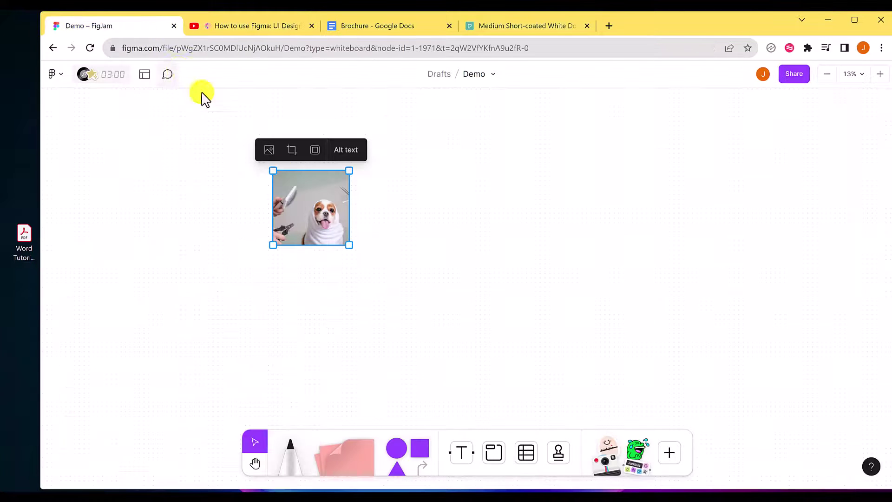
{"action": "left_click", "coordinate": [435, 288]}
{"action": "key", "text": "ctrl+v"}
{"action": "left_click_drag", "start_coordinate": [452, 254], "coordinate": [361, 217]}
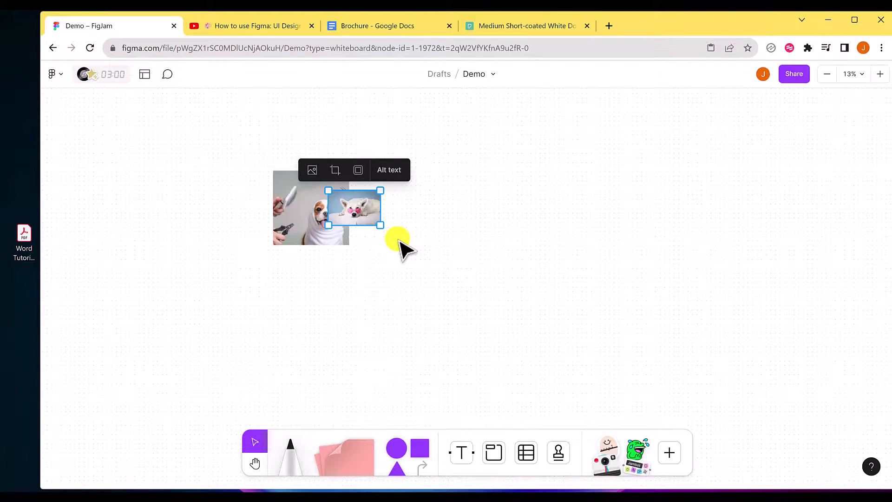
- Paste the 'How to use Figma: UI Design Playground!' YouTube link as an embed beside the dog photos
{"action": "left_click", "coordinate": [245, 35]}
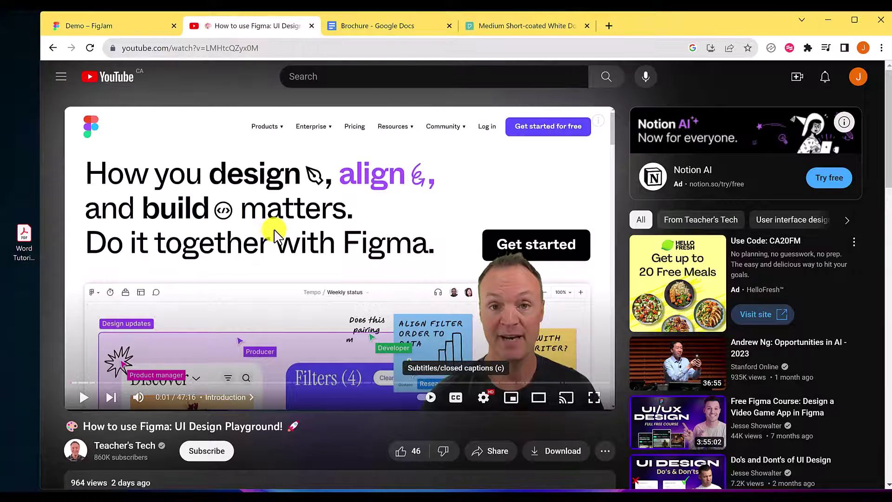
{"action": "left_click", "coordinate": [239, 49]}
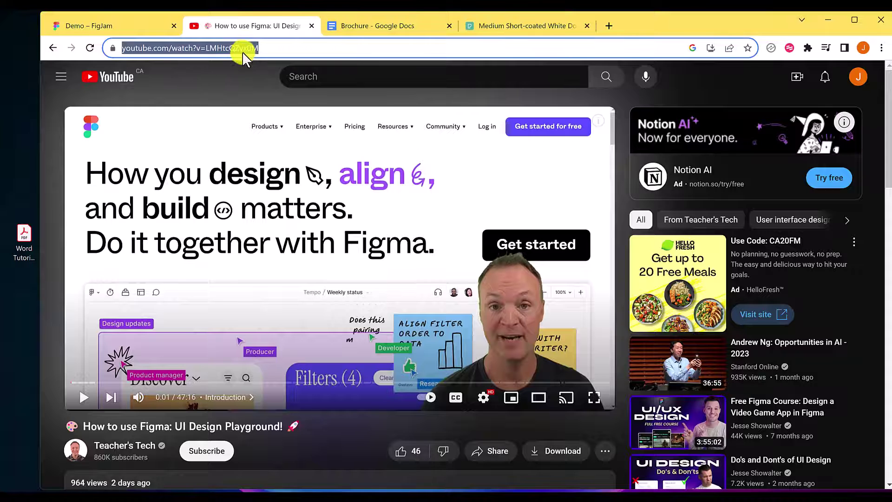
{"action": "left_click", "coordinate": [135, 29]}
{"action": "left_click", "coordinate": [466, 182]}
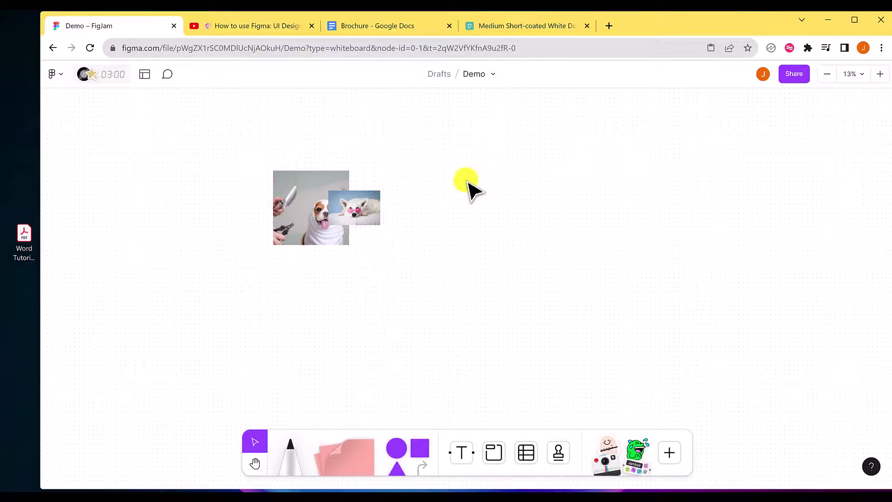
{"action": "key", "text": "ctrl+v"}
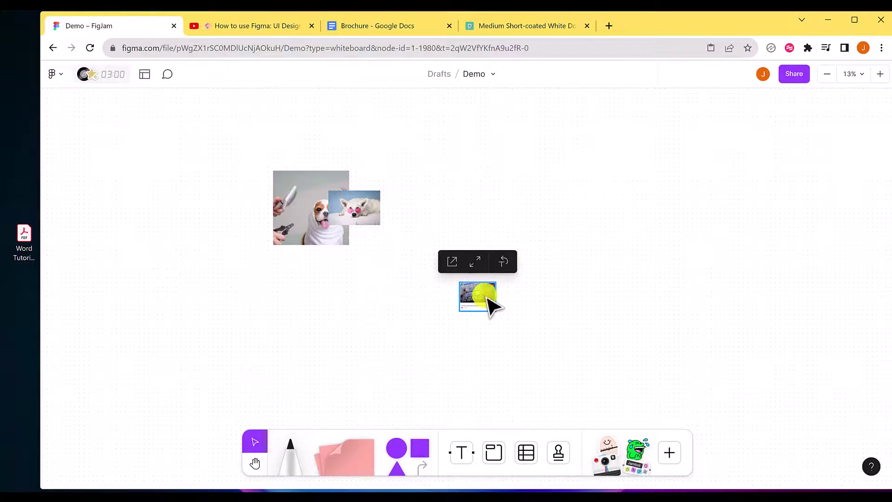
{"action": "left_click_drag", "start_coordinate": [485, 300], "coordinate": [455, 173]}
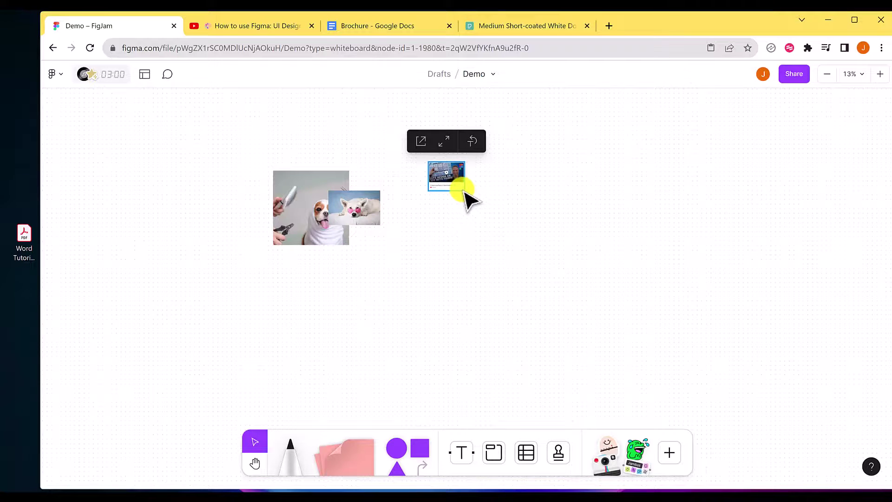
{"action": "left_click", "coordinate": [879, 74]}
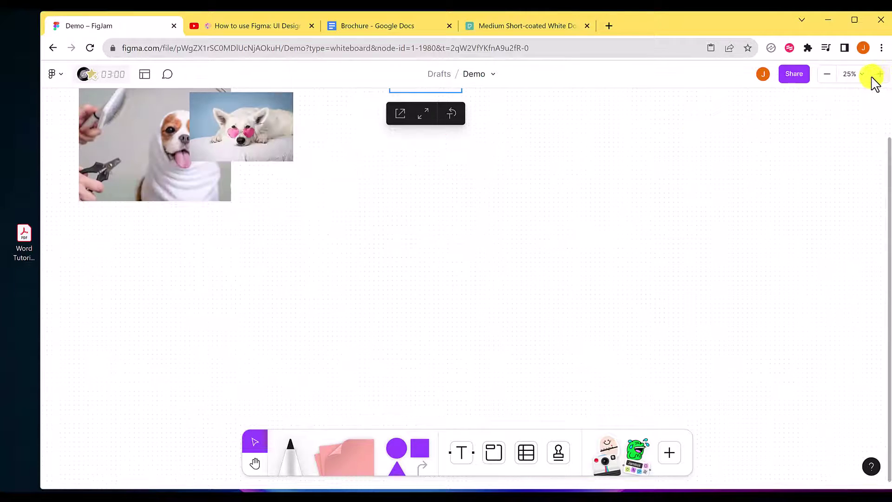
{"action": "scroll", "coordinate": [520, 161], "scroll_direction": "up", "scroll_amount": 3}
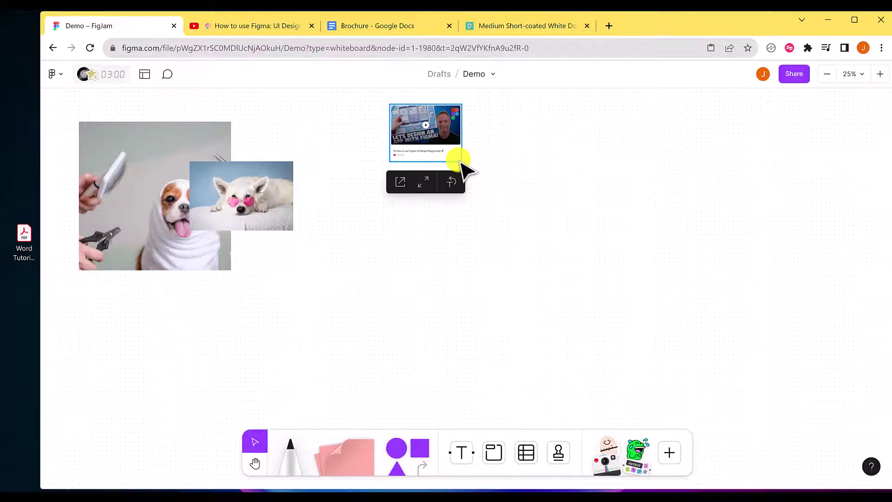
{"action": "left_click_drag", "start_coordinate": [459, 160], "coordinate": [464, 199]}
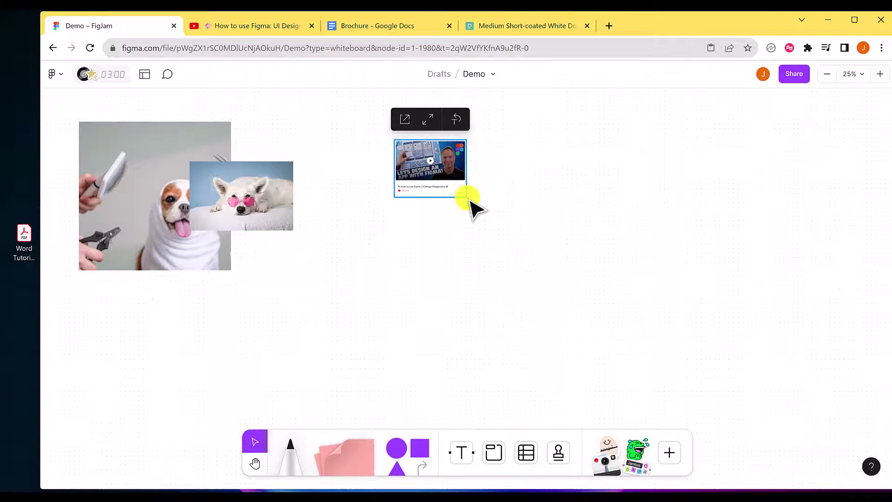
- Expand the YouTube embed, then play it inline and pause it at 32:58
{"action": "left_click", "coordinate": [438, 123]}
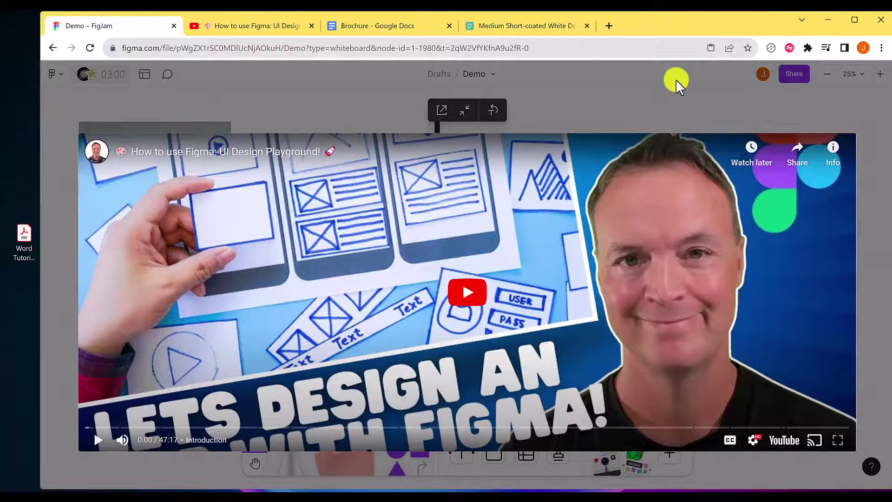
{"action": "key", "text": "Escape"}
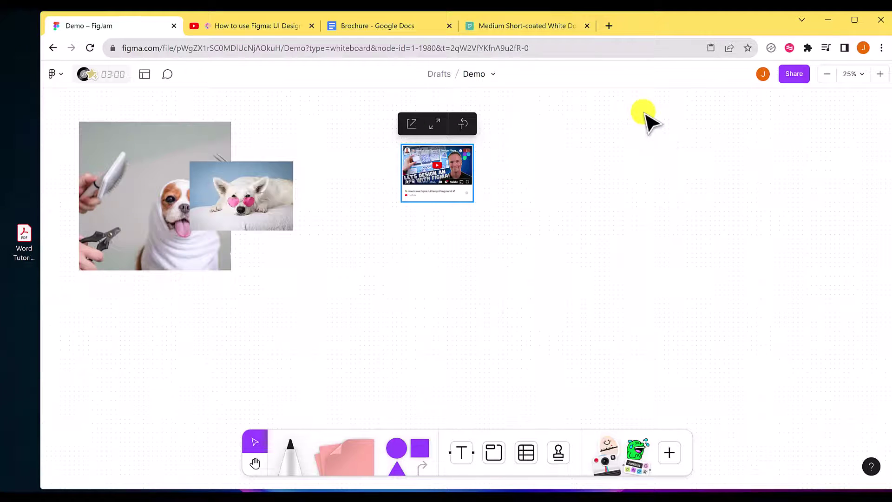
{"action": "left_click", "coordinate": [436, 166]}
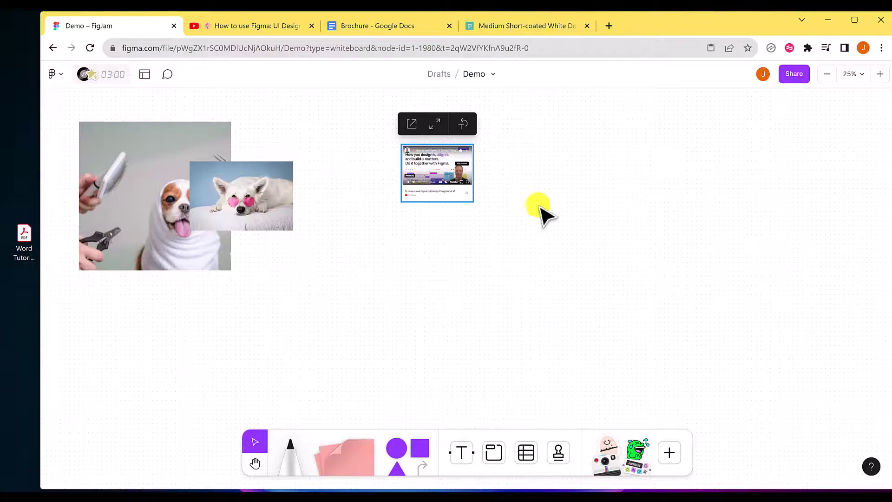
{"action": "left_click", "coordinate": [441, 168]}
- Zoom the board to 100% and copy the Brochure Google Doc's web address
{"action": "left_click", "coordinate": [878, 76]}
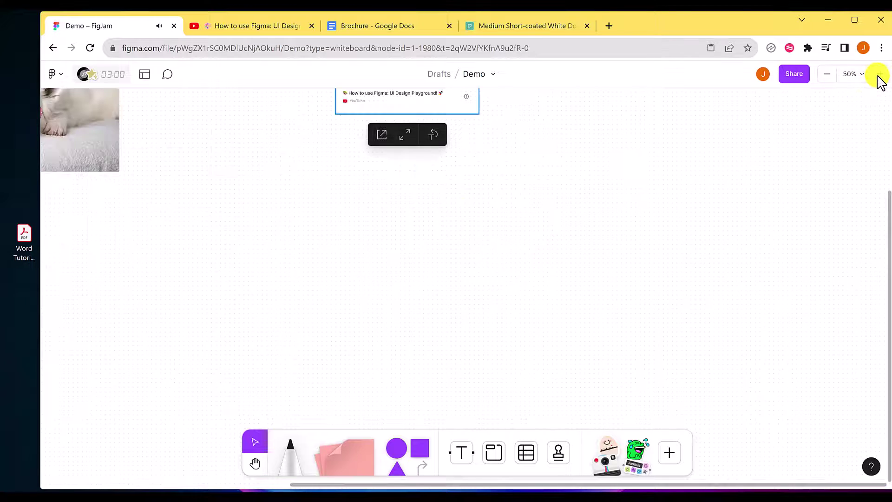
{"action": "left_click", "coordinate": [860, 78]}
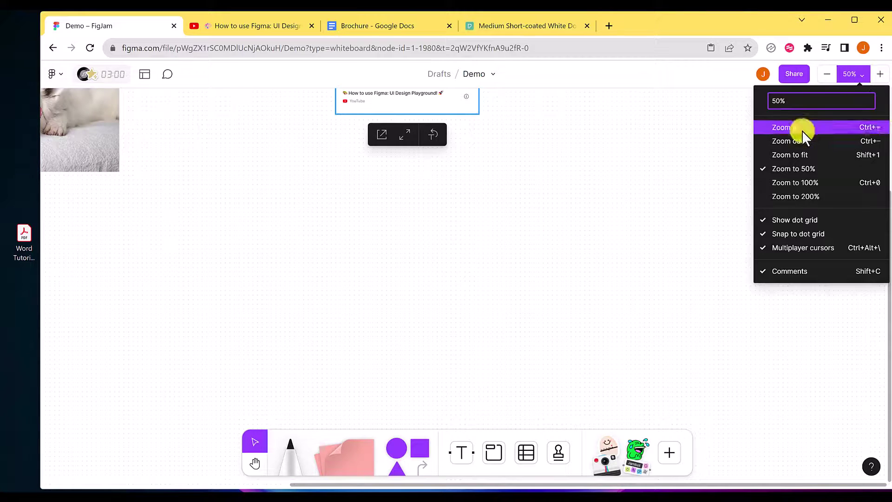
{"action": "left_click", "coordinate": [802, 180]}
{"action": "scroll", "coordinate": [580, 187], "scroll_direction": "up", "scroll_amount": 5}
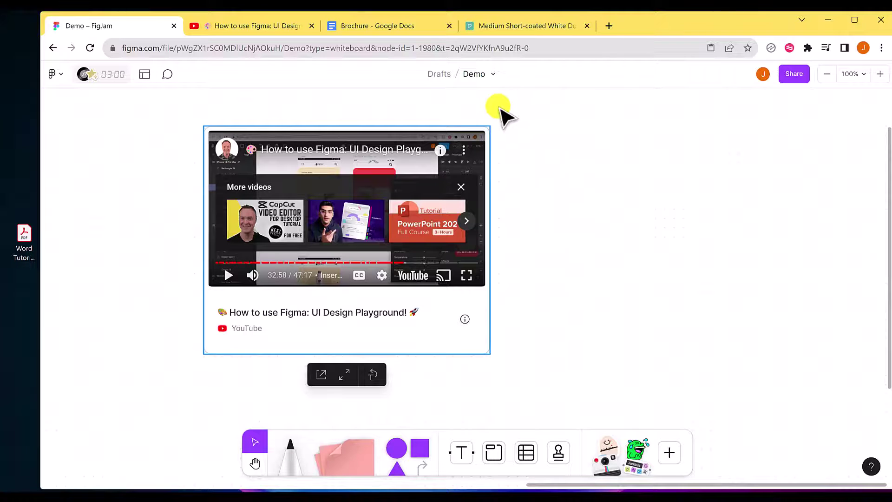
{"action": "left_click", "coordinate": [401, 36]}
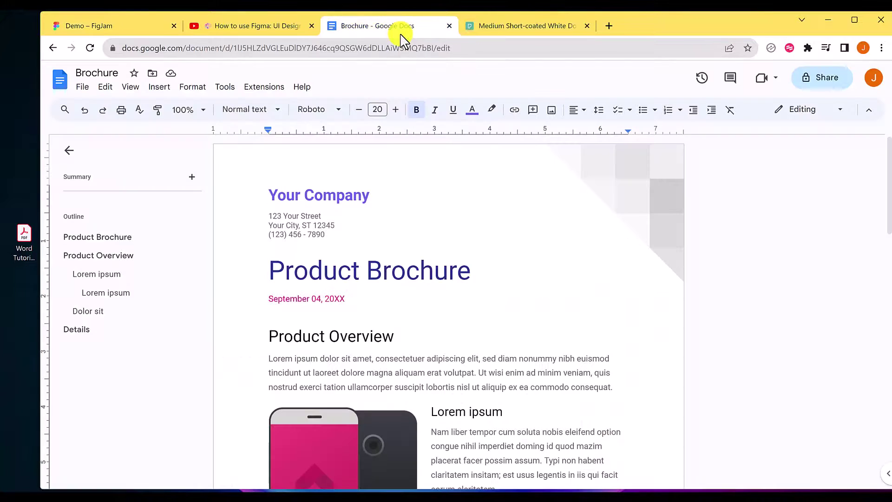
{"action": "left_click", "coordinate": [373, 50]}
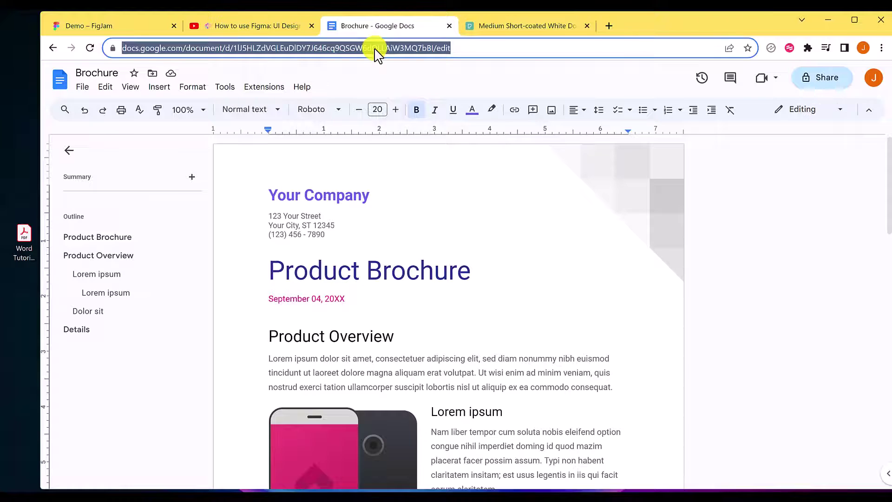
- Paste the Brochure Google Docs link as a live embed beside the YouTube card
{"action": "left_click", "coordinate": [140, 24]}
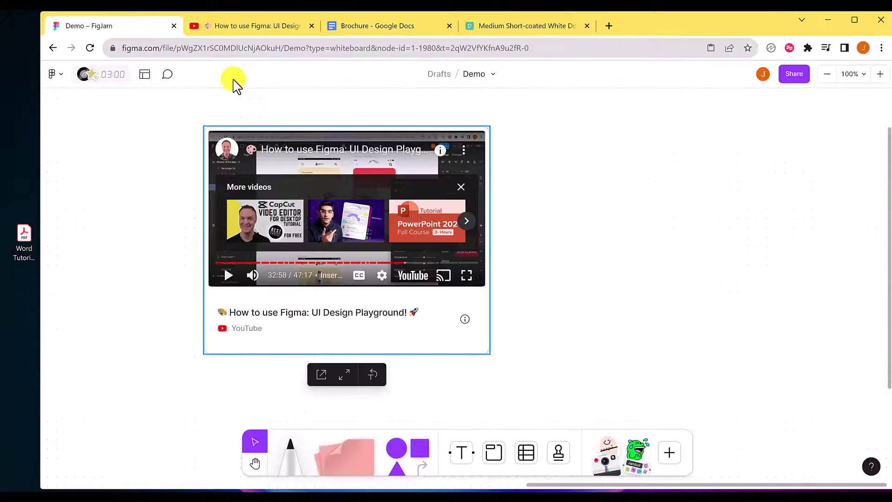
{"action": "left_click", "coordinate": [577, 225]}
{"action": "key", "text": "ctrl+v"}
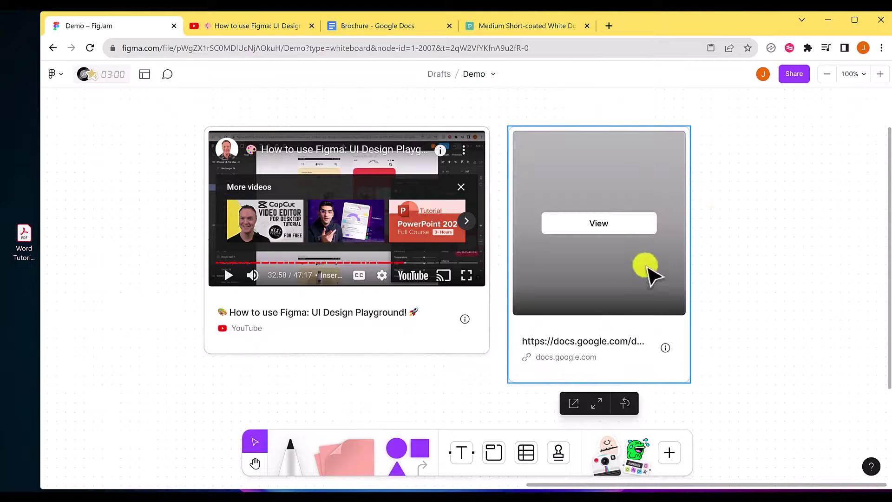
{"action": "left_click", "coordinate": [606, 226]}
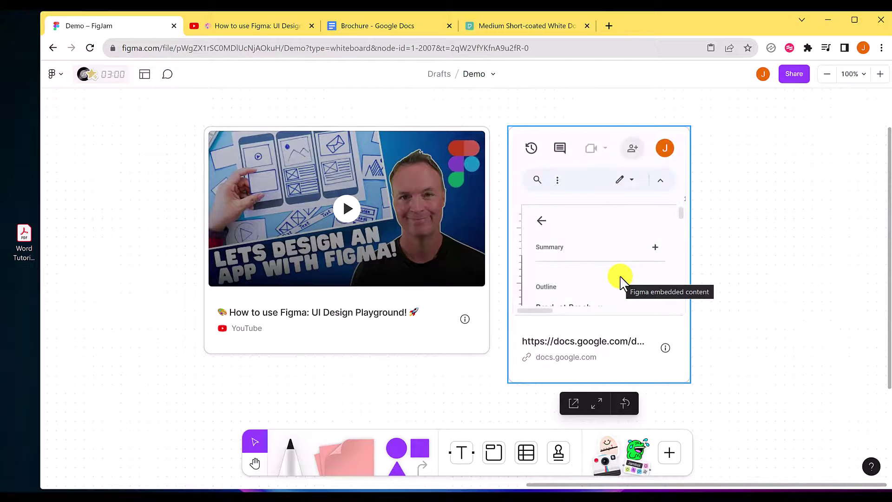
- In the expanded Docs embed, change 'suscipit' to 'suscit', then collapse it to a card
{"action": "left_click", "coordinate": [598, 400]}
{"action": "scroll", "coordinate": [431, 353], "scroll_direction": "down", "scroll_amount": 4}
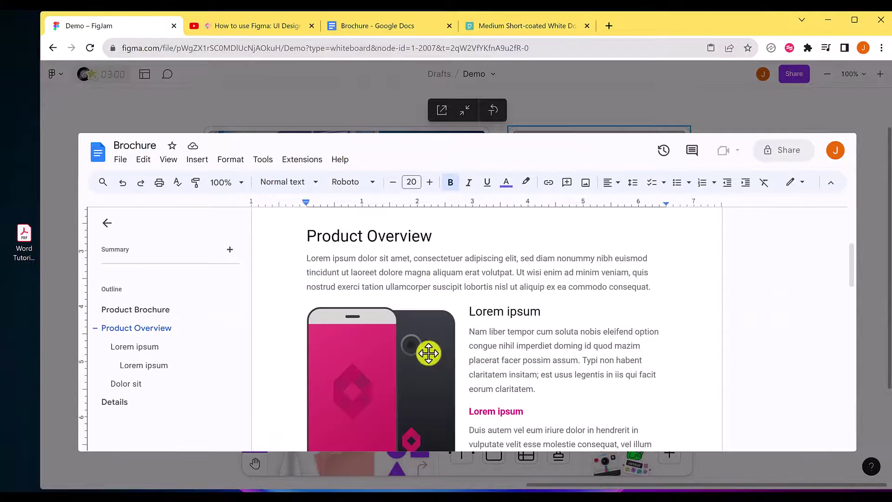
{"action": "left_click", "coordinate": [511, 344]}
{"action": "left_click", "coordinate": [457, 281]}
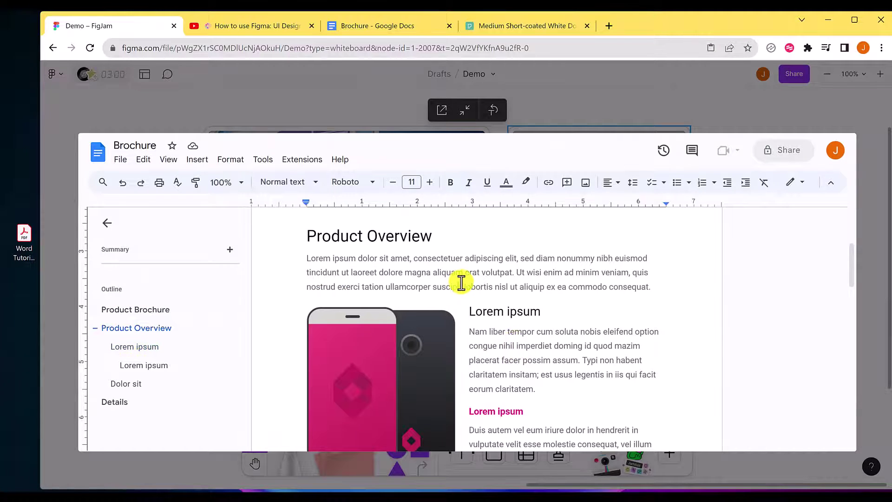
{"action": "key", "text": "BackSpace"}
{"action": "key", "text": "BackSpace"}
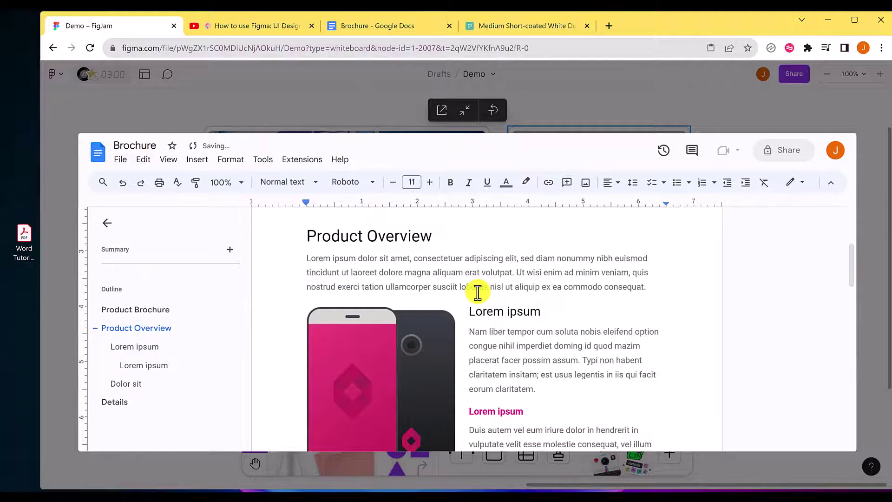
{"action": "left_click", "coordinate": [466, 110]}
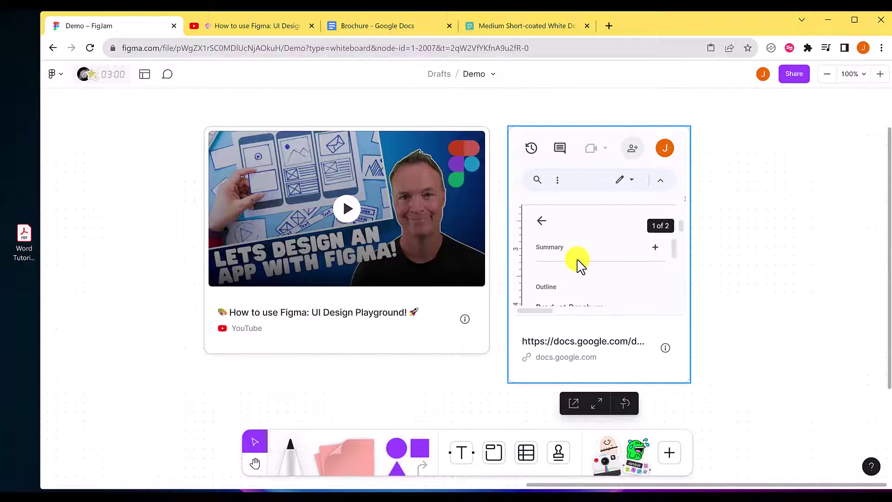
- Delete the YouTube and Google Docs embed cards from the board
{"action": "left_click", "coordinate": [240, 244]}
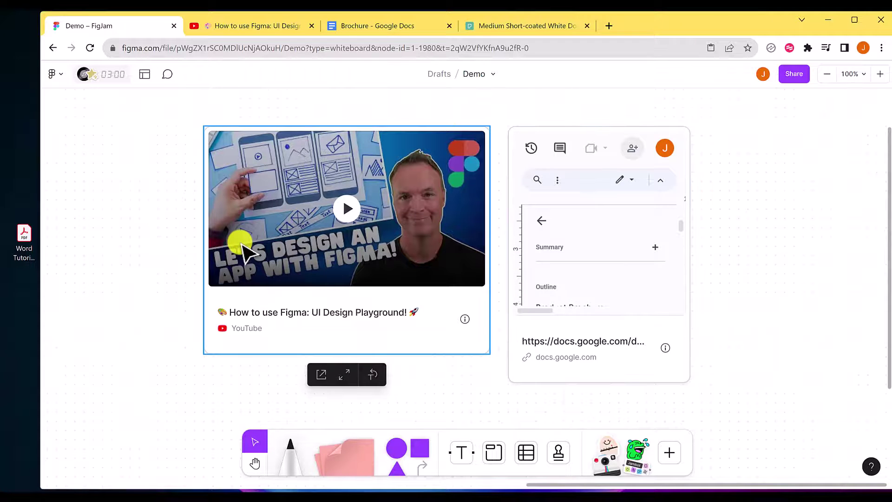
{"action": "key", "text": "Delete"}
{"action": "left_click", "coordinate": [547, 303]}
{"action": "key", "text": "Delete"}
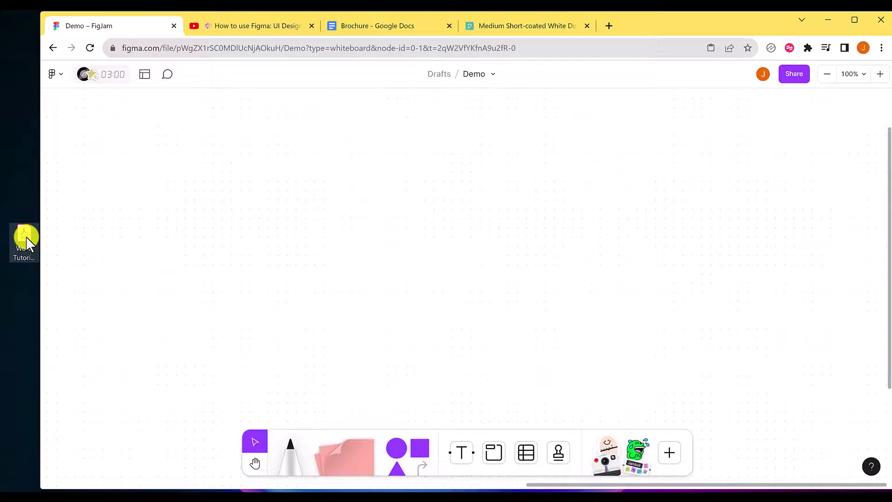
- Drag the Word Tutorial PDF onto the board and view its row of pages at 50%
{"action": "left_click_drag", "start_coordinate": [26, 236], "coordinate": [438, 294]}
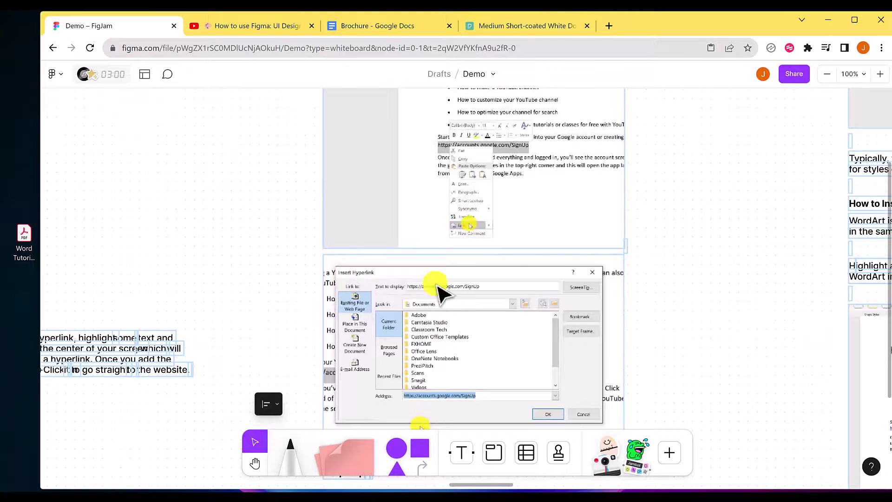
{"action": "left_click", "coordinate": [826, 74]}
{"action": "left_click", "coordinate": [827, 74]}
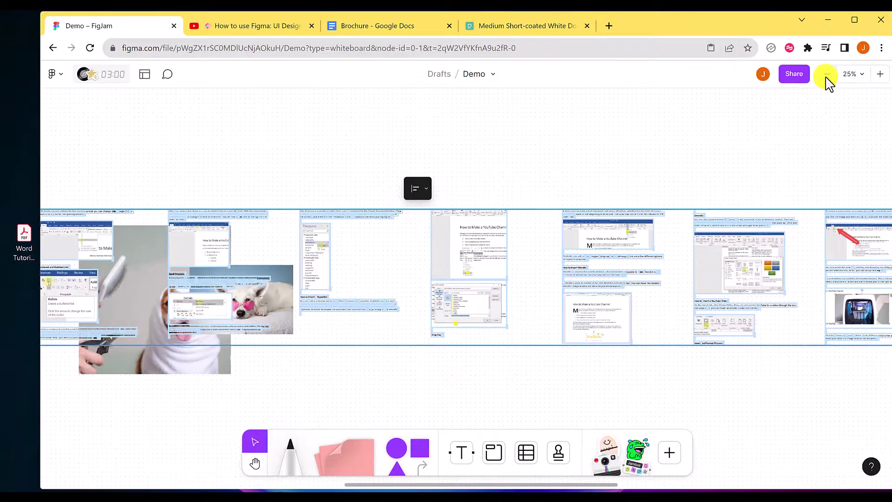
{"action": "left_click", "coordinate": [826, 74]}
{"action": "left_click", "coordinate": [826, 75]}
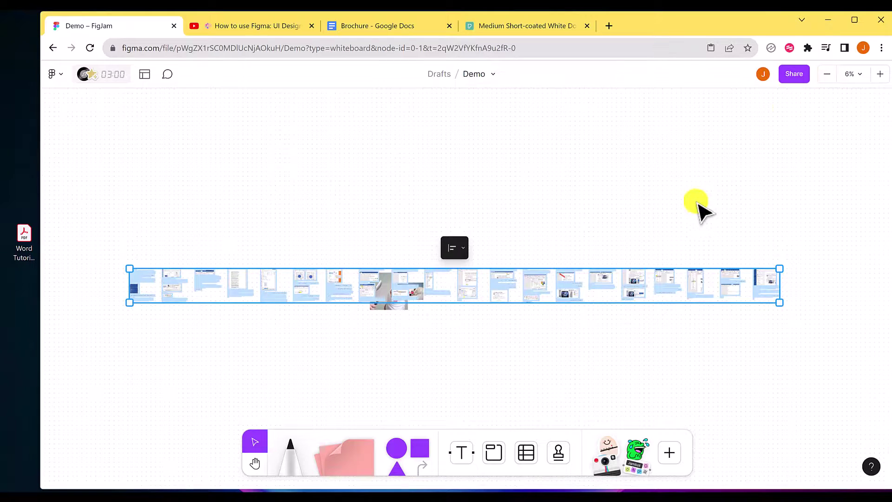
{"action": "left_click", "coordinate": [880, 75]}
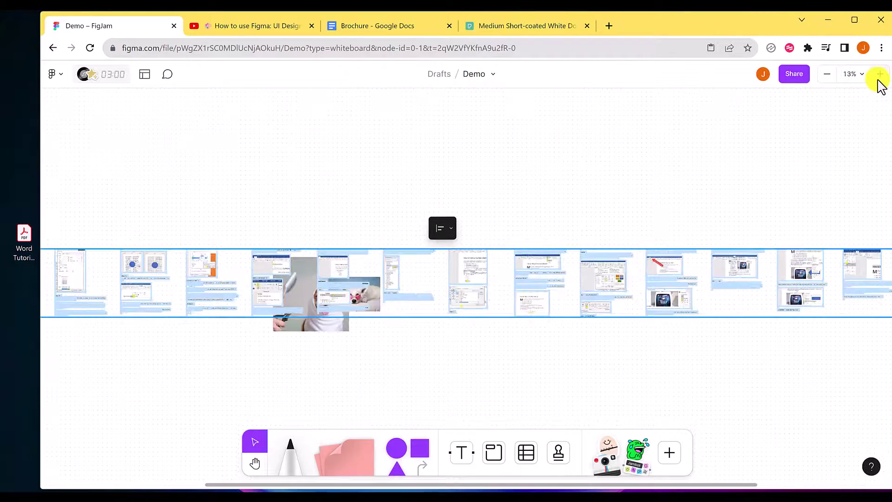
{"action": "left_click", "coordinate": [880, 75]}
{"action": "left_click", "coordinate": [369, 324]}
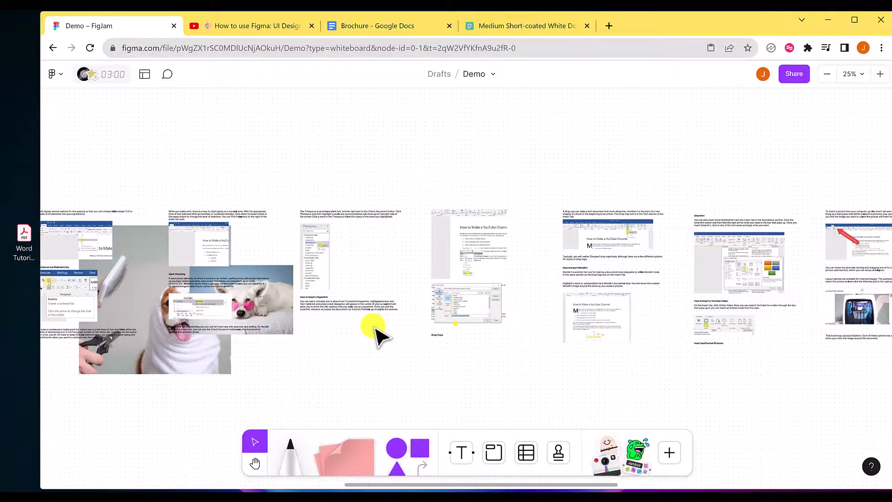
{"action": "left_click", "coordinate": [879, 75]}
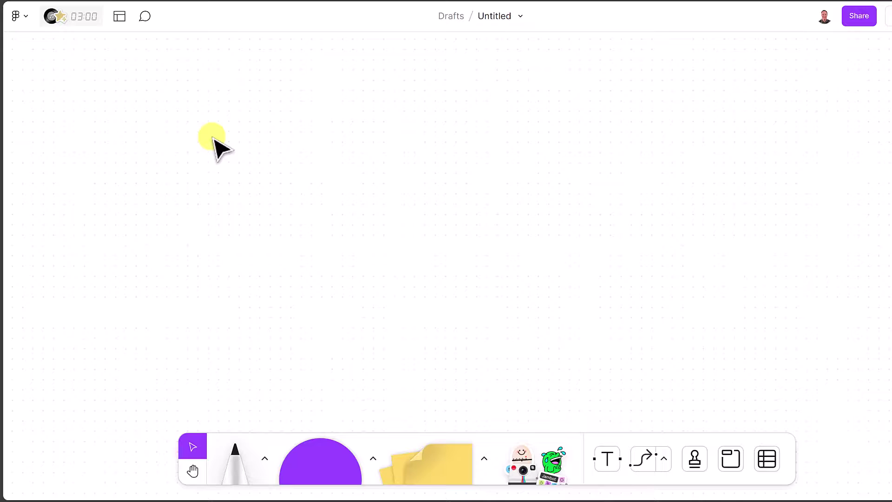
- Set the timer to 02:30 with It's Friday music, test both, then close the panel
{"action": "left_click", "coordinate": [78, 18]}
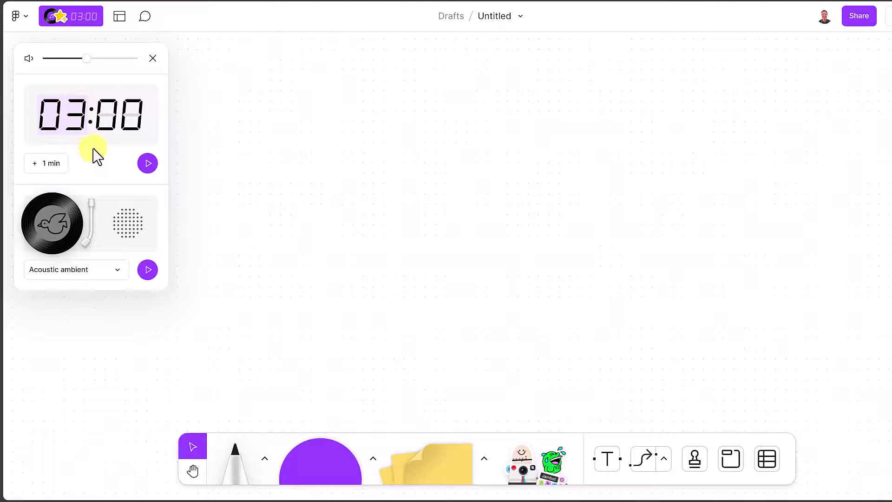
{"action": "type", "text": "2:30"}
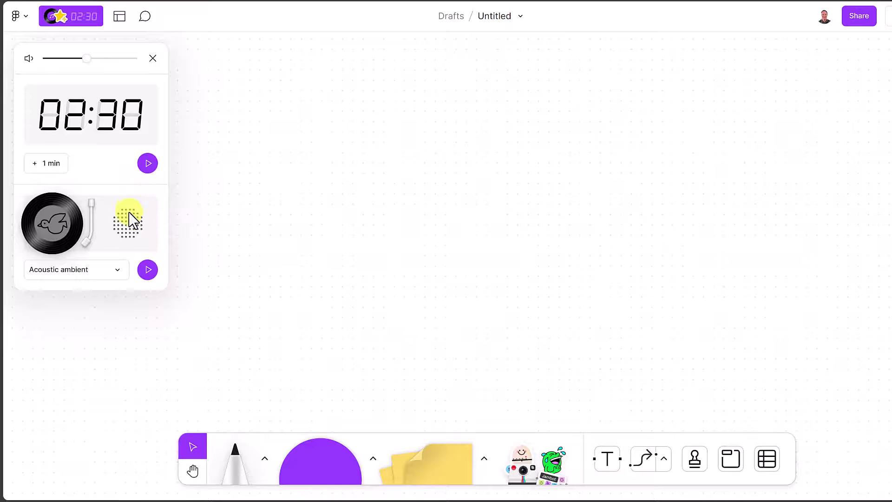
{"action": "left_click", "coordinate": [123, 274]}
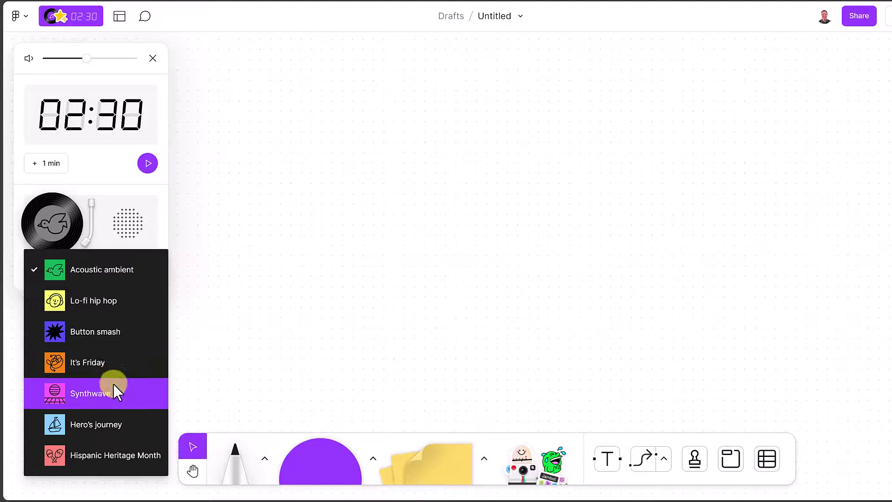
{"action": "left_click", "coordinate": [104, 367]}
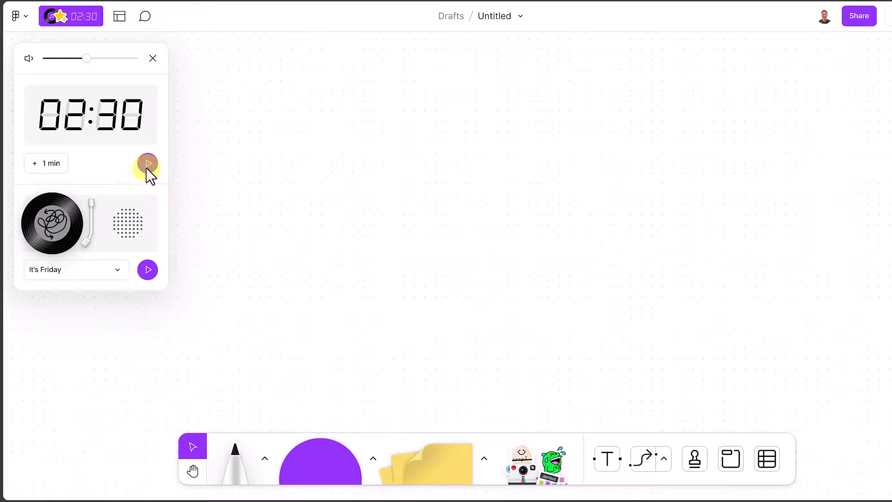
{"action": "left_click", "coordinate": [146, 166]}
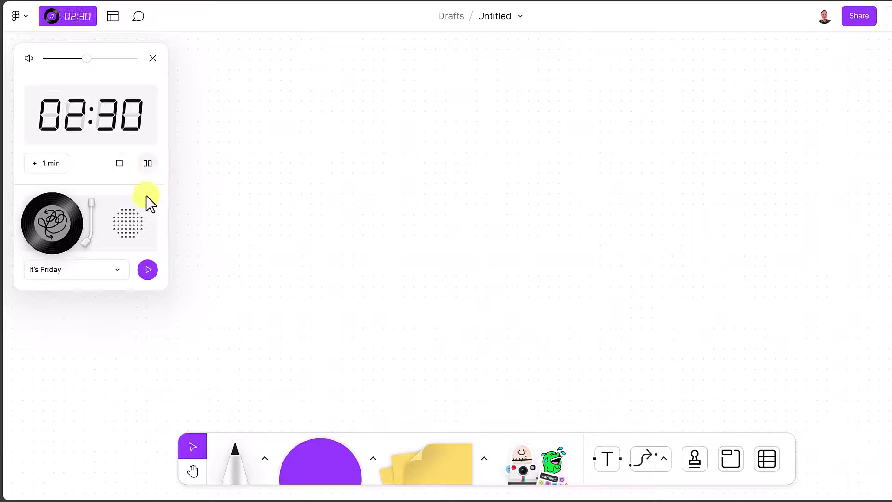
{"action": "left_click", "coordinate": [148, 270]}
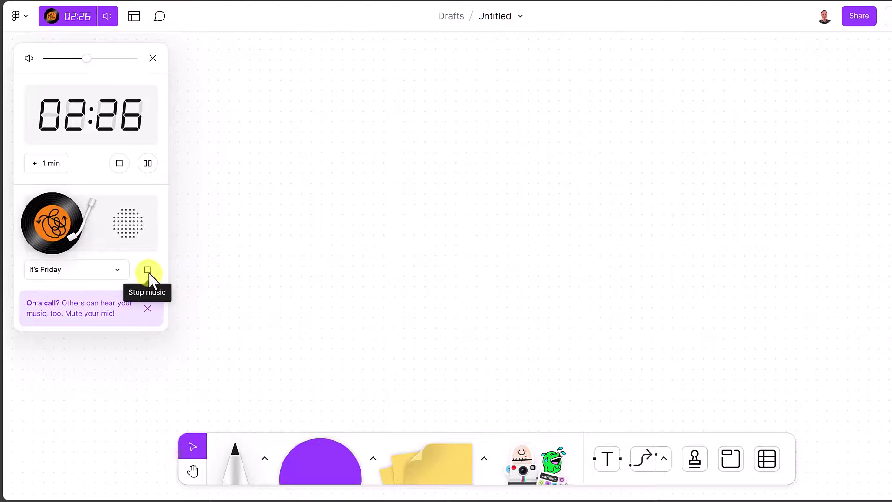
{"action": "left_click", "coordinate": [147, 270]}
{"action": "left_click", "coordinate": [124, 167]}
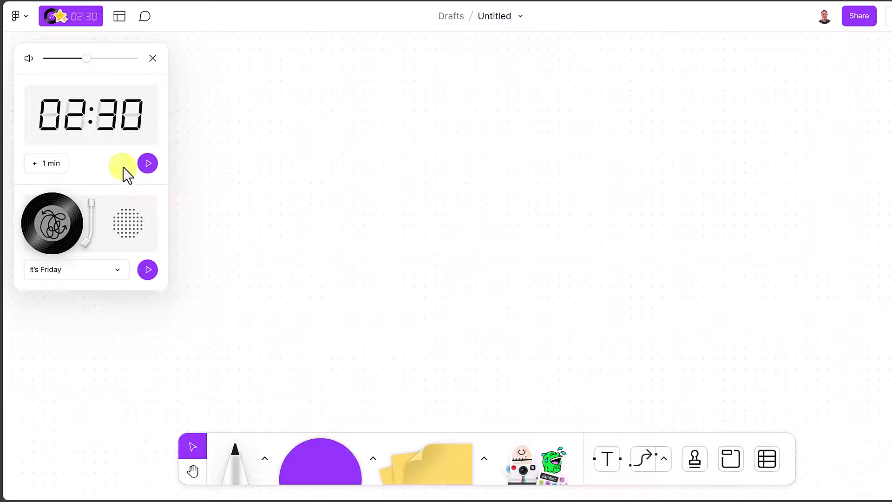
{"action": "left_click", "coordinate": [154, 58]}
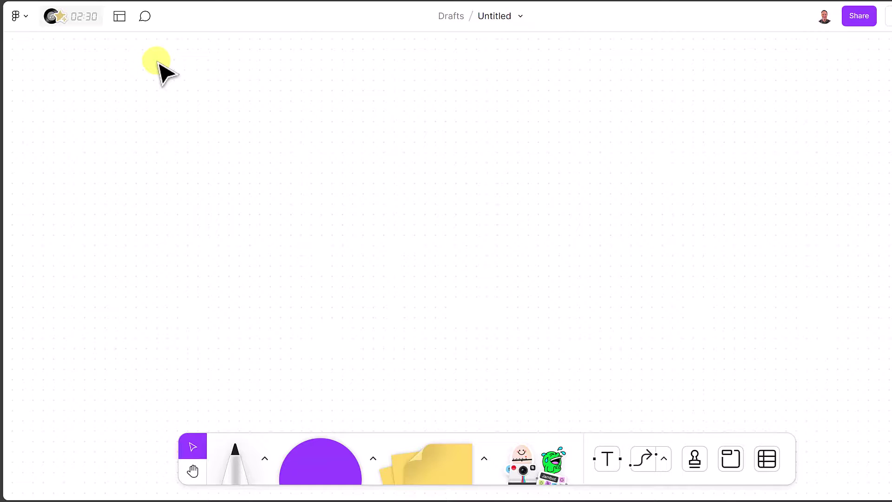
- Add the Class check-in template from the For the classroom templates to the board
{"action": "left_click", "coordinate": [122, 20]}
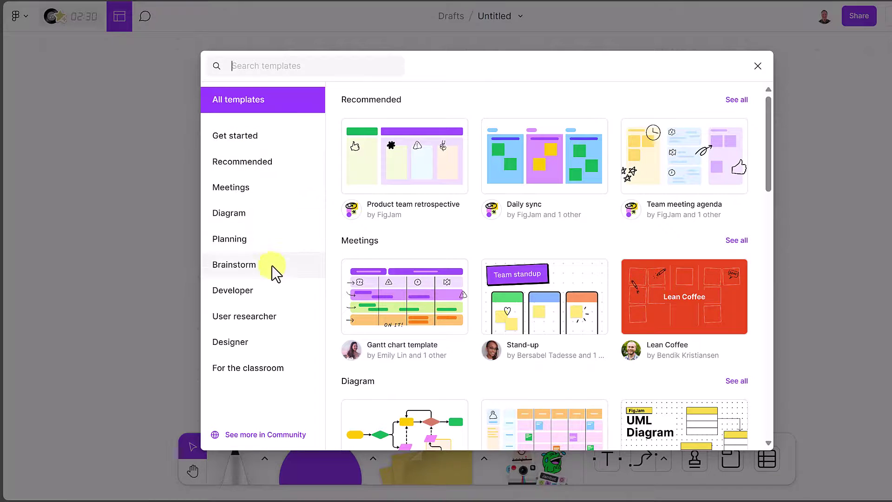
{"action": "left_click", "coordinate": [263, 369]}
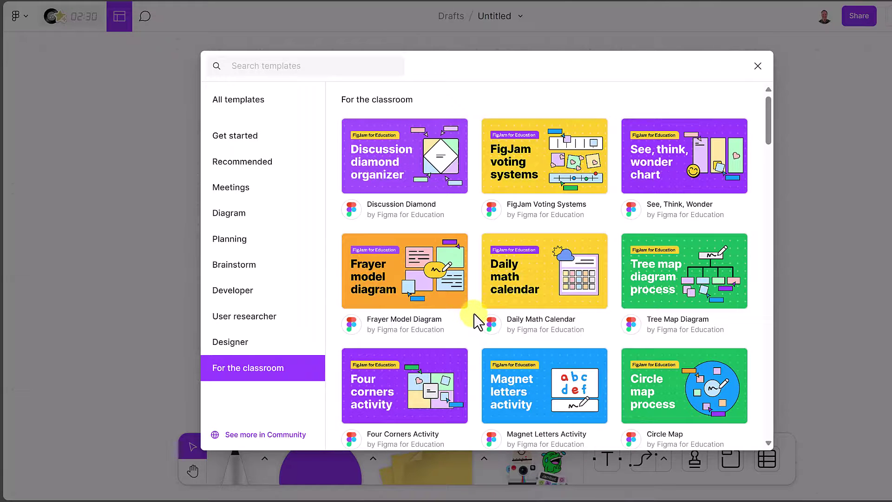
{"action": "mouse_move", "coordinate": [461, 304]}
{"action": "scroll", "coordinate": [462, 304], "scroll_direction": "down", "scroll_amount": 5}
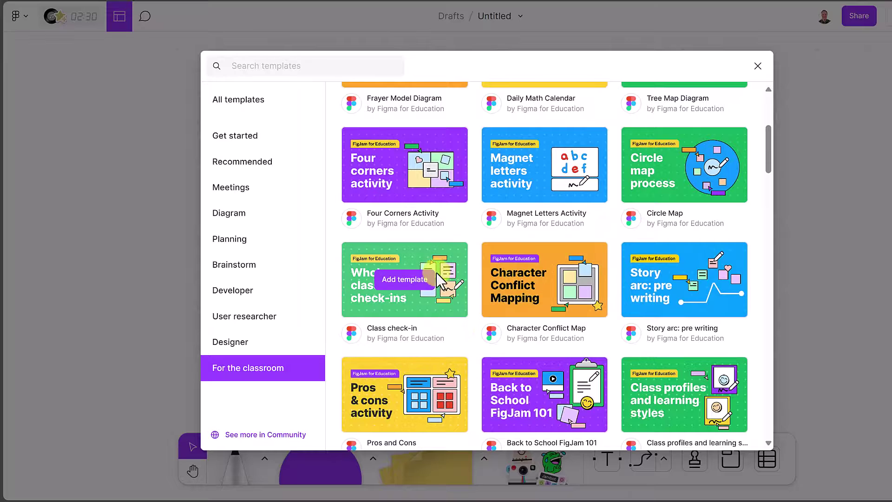
{"action": "left_click", "coordinate": [419, 282]}
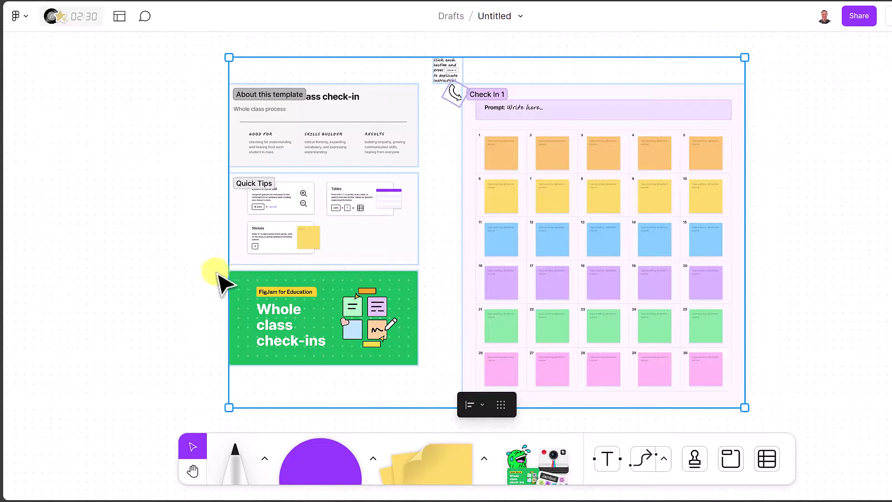
{"action": "left_click", "coordinate": [215, 274]}
{"action": "scroll", "coordinate": [490, 267], "scroll_direction": "up", "scroll_amount": 5}
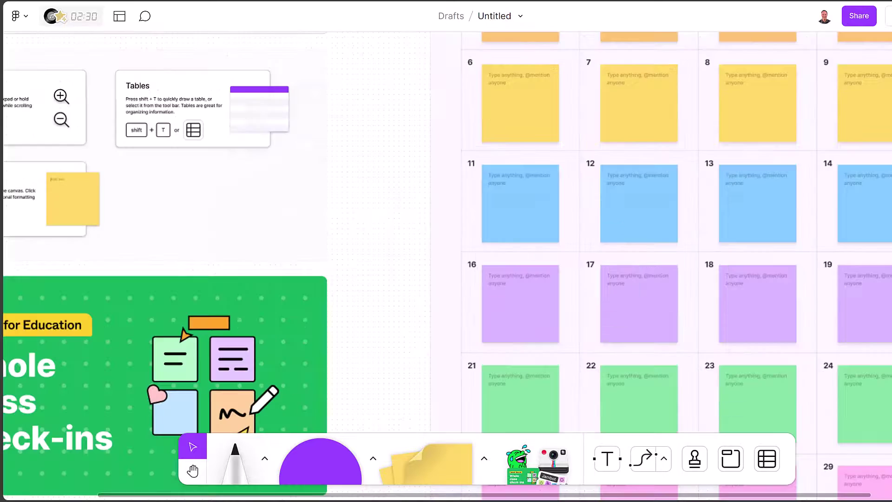
{"action": "scroll", "coordinate": [487, 266], "scroll_direction": "up", "scroll_amount": 3}
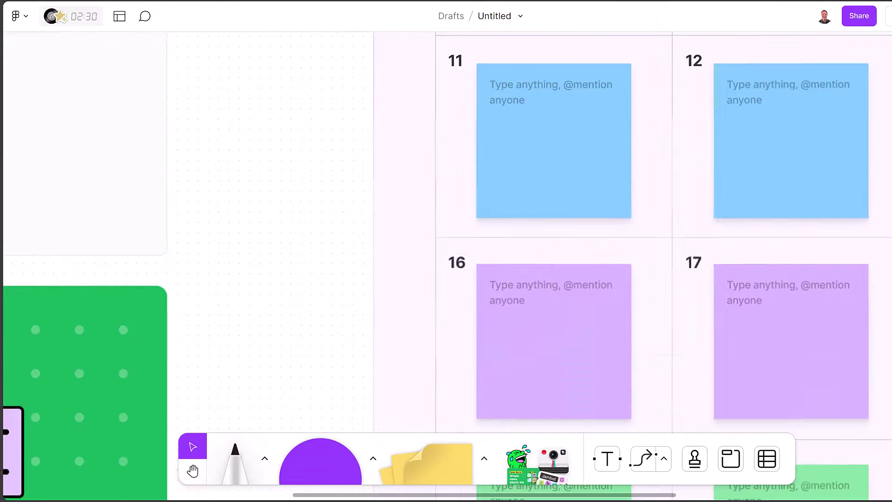
{"action": "left_click", "coordinate": [539, 167]}
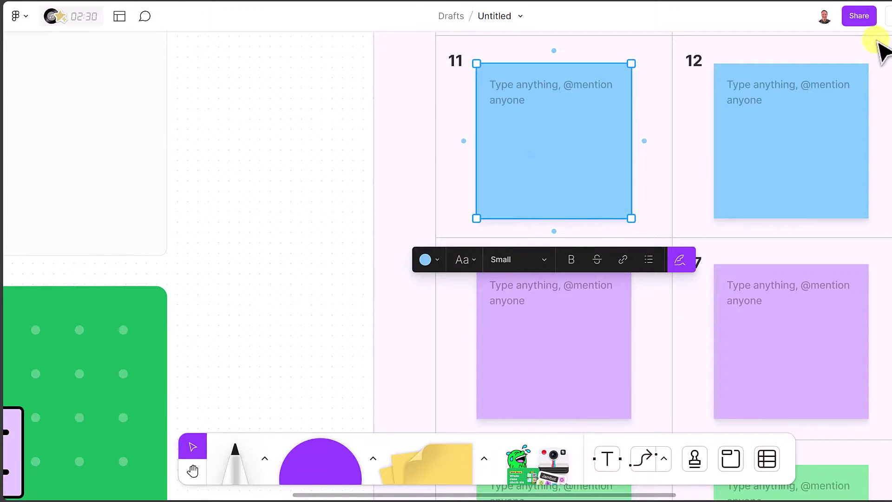
{"action": "key", "text": "ctrl+minus"}
{"action": "key", "text": "shift+1"}
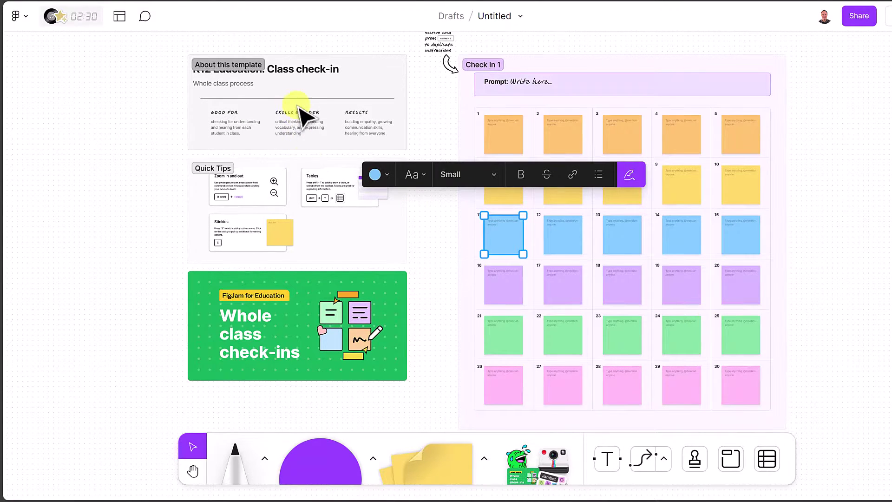
{"action": "key", "text": "ctrl+plus"}
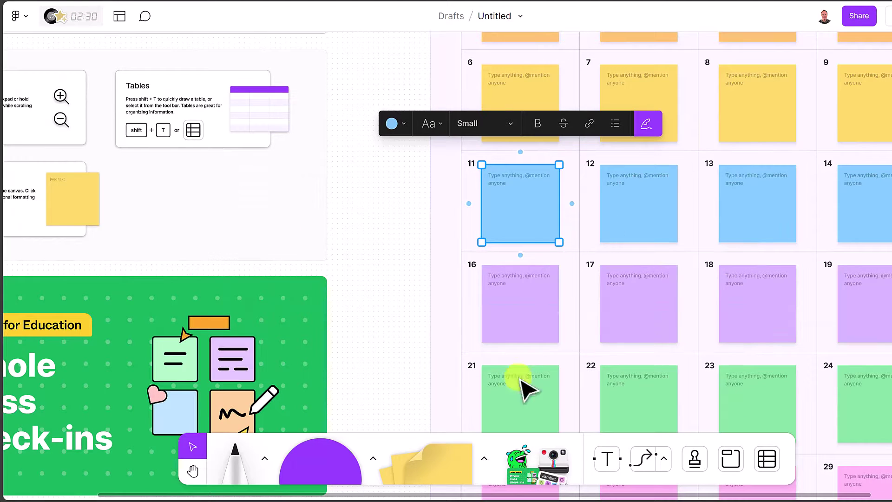
{"action": "left_click", "coordinate": [193, 470]}
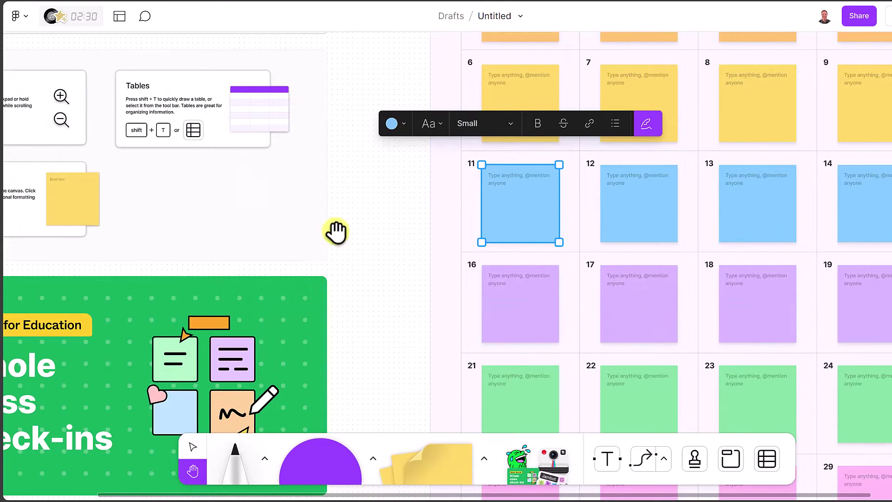
{"action": "left_click_drag", "start_coordinate": [328, 213], "coordinate": [612, 209]}
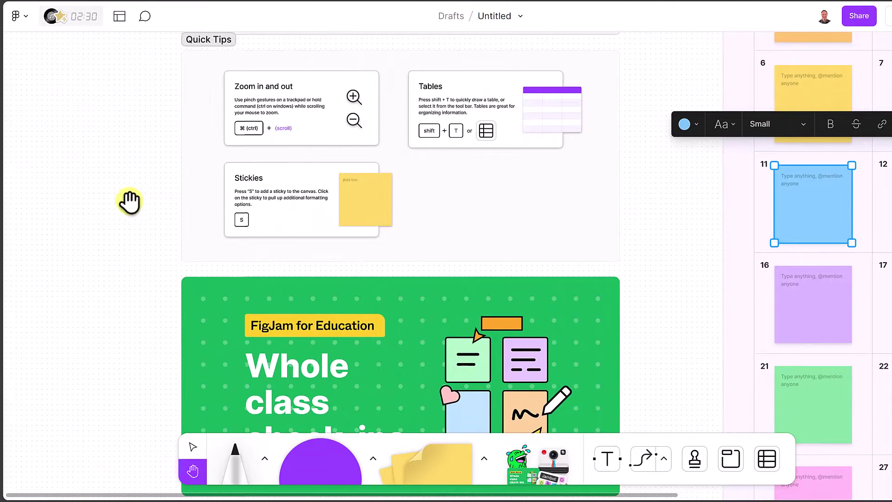
{"action": "left_click", "coordinate": [120, 20]}
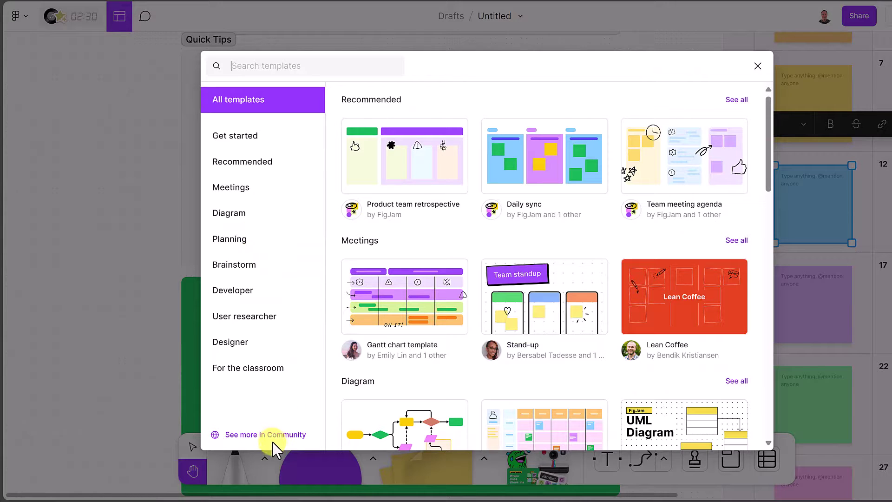
{"action": "left_click", "coordinate": [125, 249]}
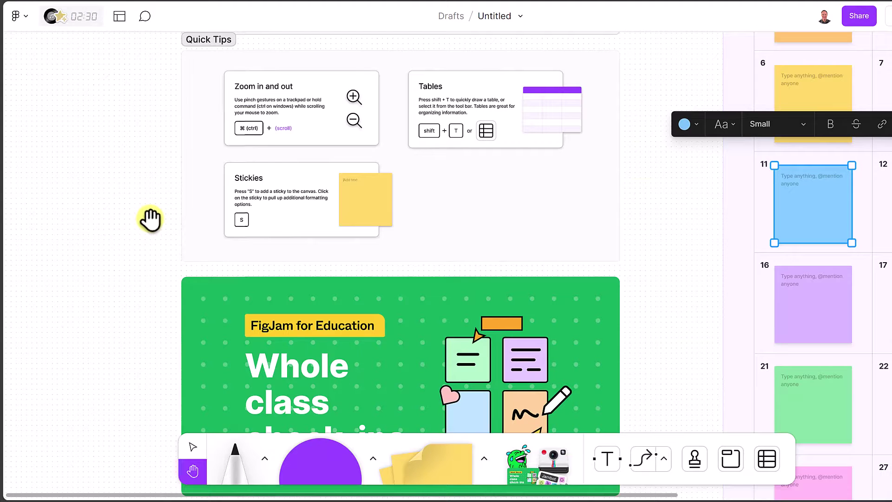
- Rename the Untitled board to 'demo'
{"action": "double_click", "coordinate": [495, 15]}
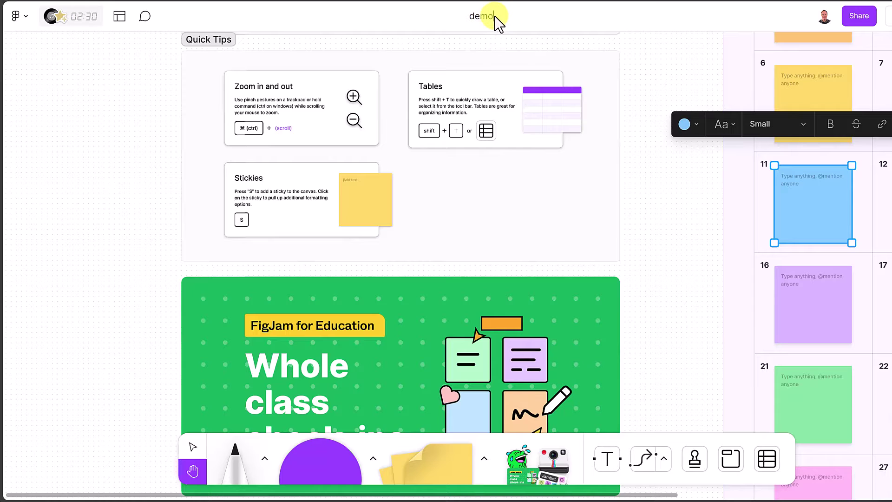
{"action": "left_click", "coordinate": [135, 130]}
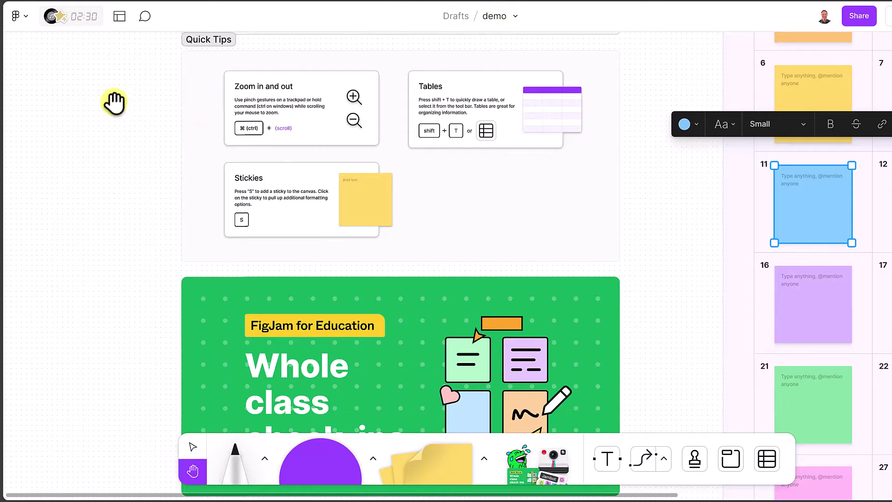
{"action": "left_click", "coordinate": [23, 18]}
{"action": "mouse_move", "coordinate": [62, 104]}
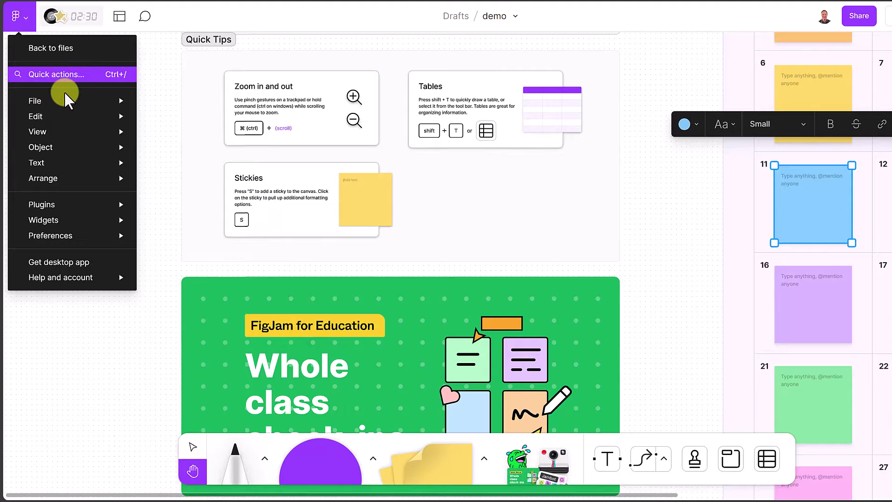
- Return to the Drafts file browser listing the Example, demo, Untitled and basics files
{"action": "left_click", "coordinate": [74, 50]}
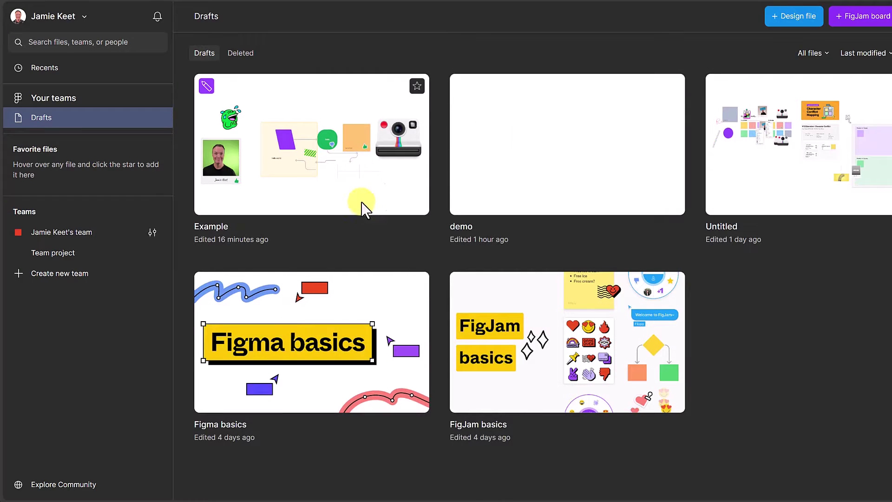